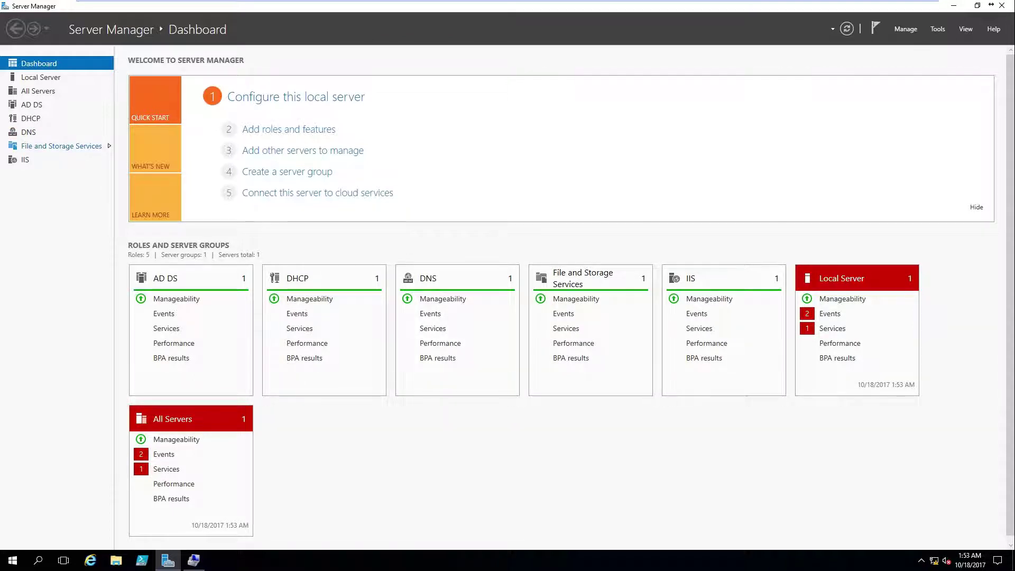
Start creating a new share from the Shares section of File and Storage Services
{"action": "left_click", "coordinate": [61, 146]}
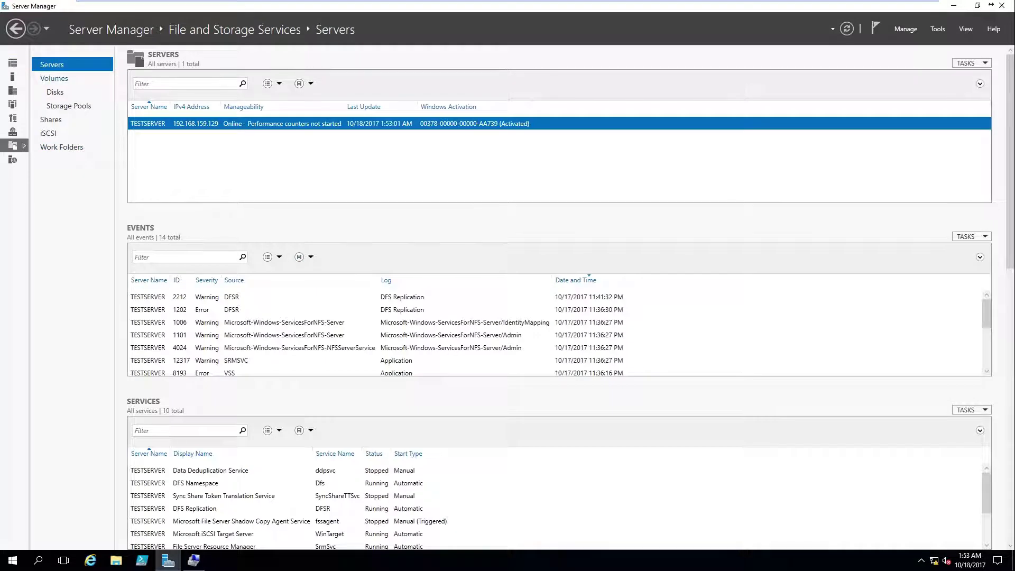
{"action": "left_click", "coordinate": [51, 120]}
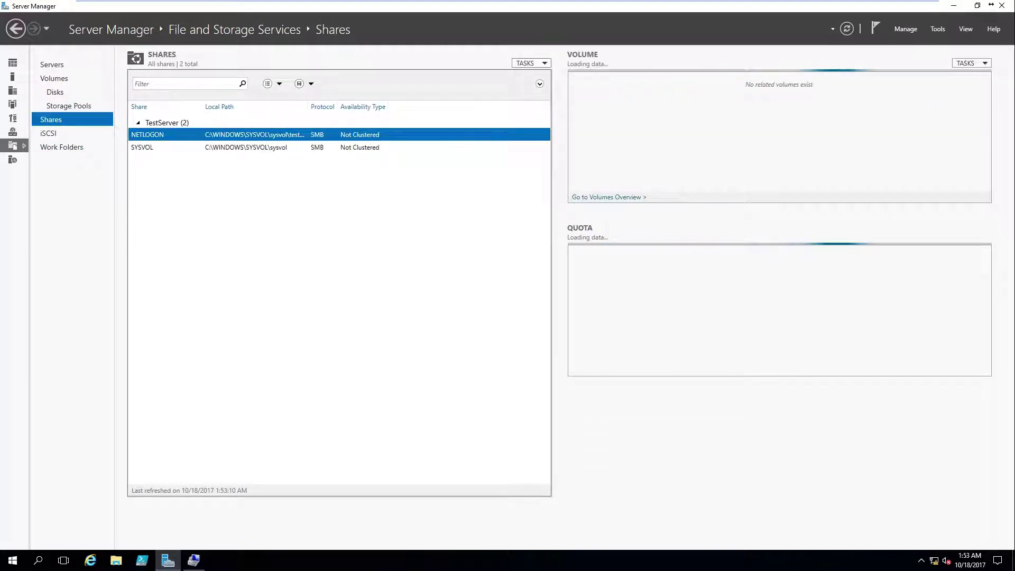
{"action": "left_click", "coordinate": [531, 63]}
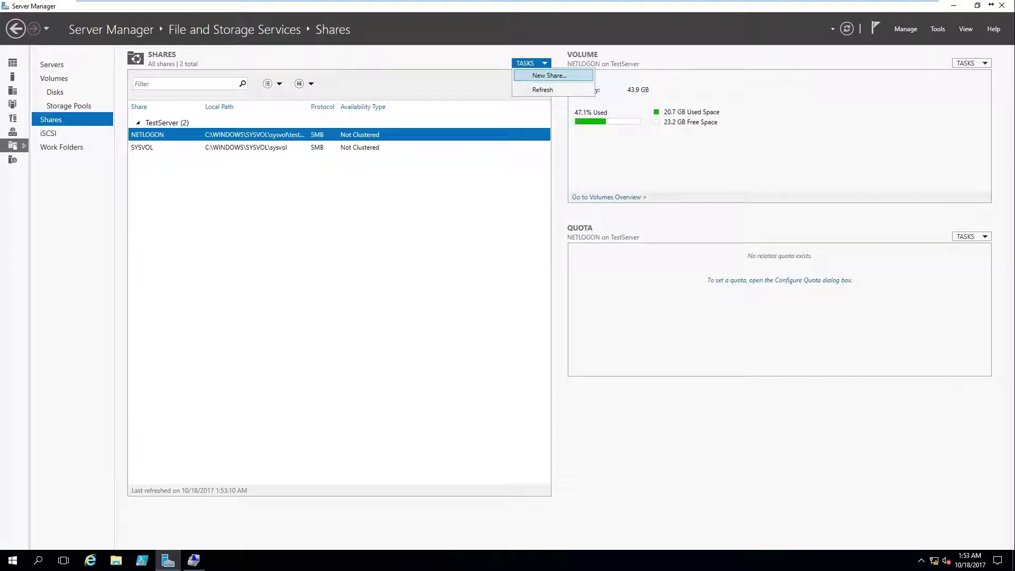
{"action": "left_click", "coordinate": [549, 75]}
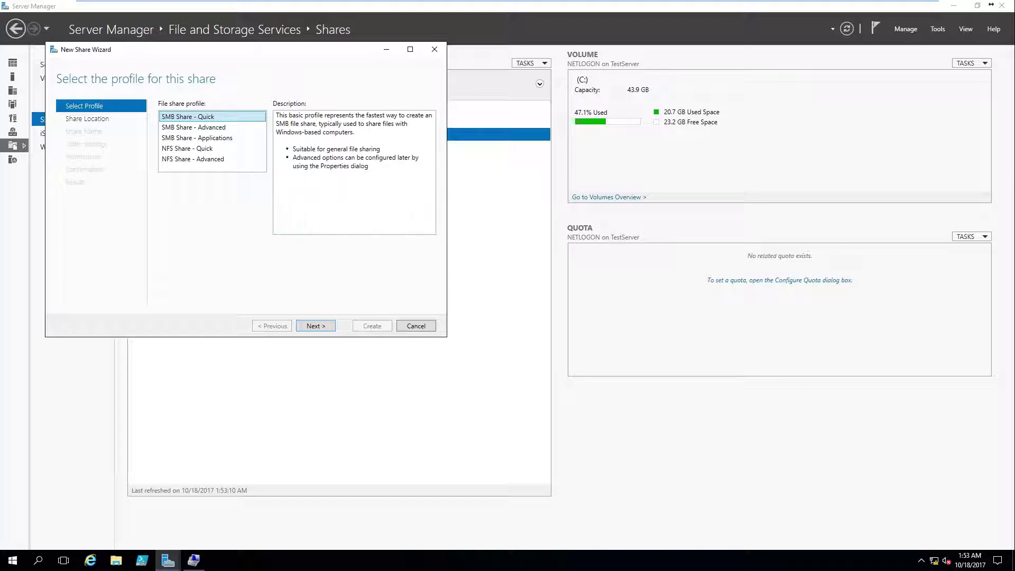
Examine the descriptions of the SMB Advanced, SMB Applications, NFS Quick and NFS Advanced share profiles
{"action": "left_click", "coordinate": [211, 127]}
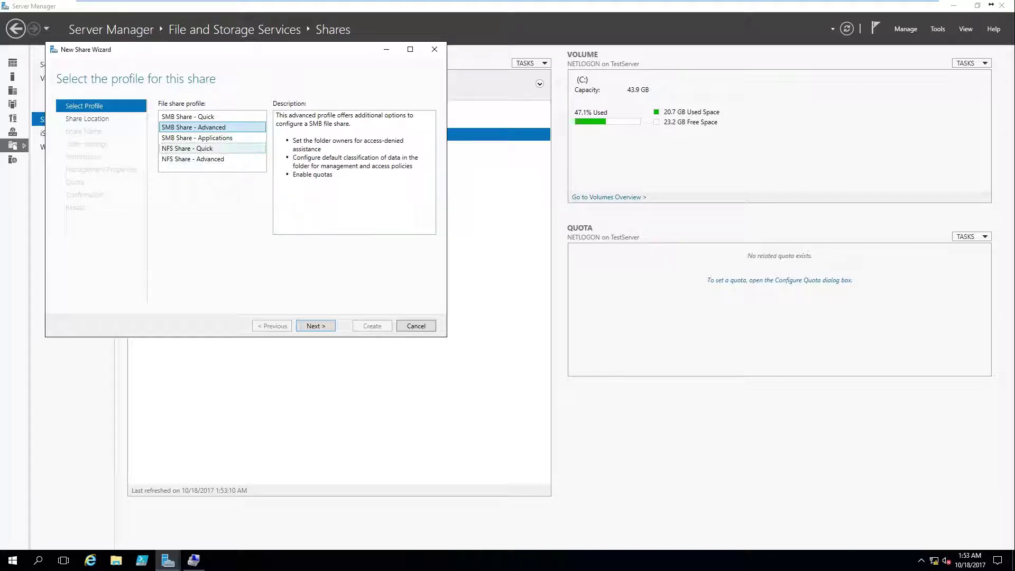
{"action": "left_click", "coordinate": [212, 137]}
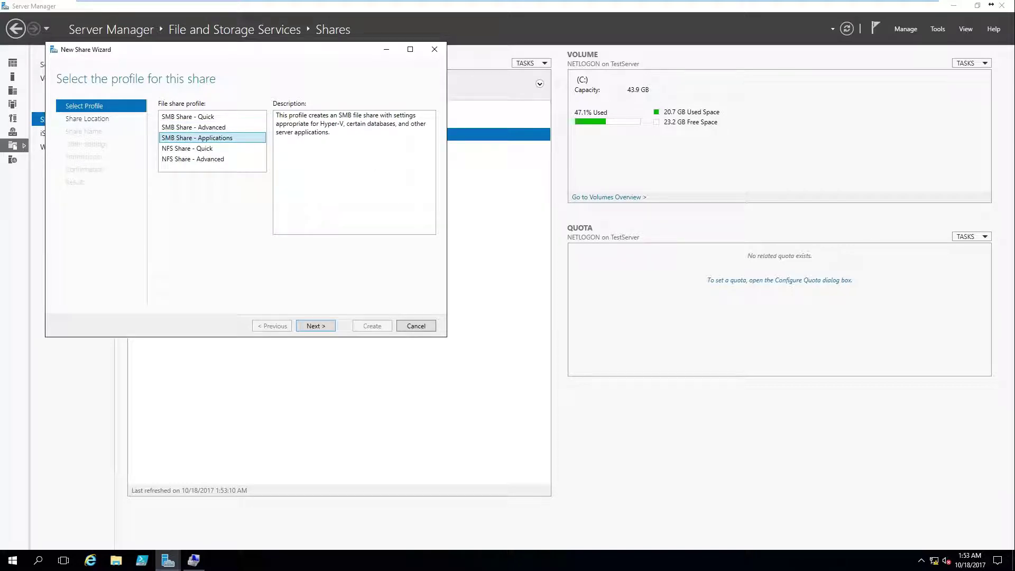
{"action": "left_click_drag", "start_coordinate": [321, 124], "coordinate": [343, 124]}
{"action": "left_click", "coordinate": [197, 148]}
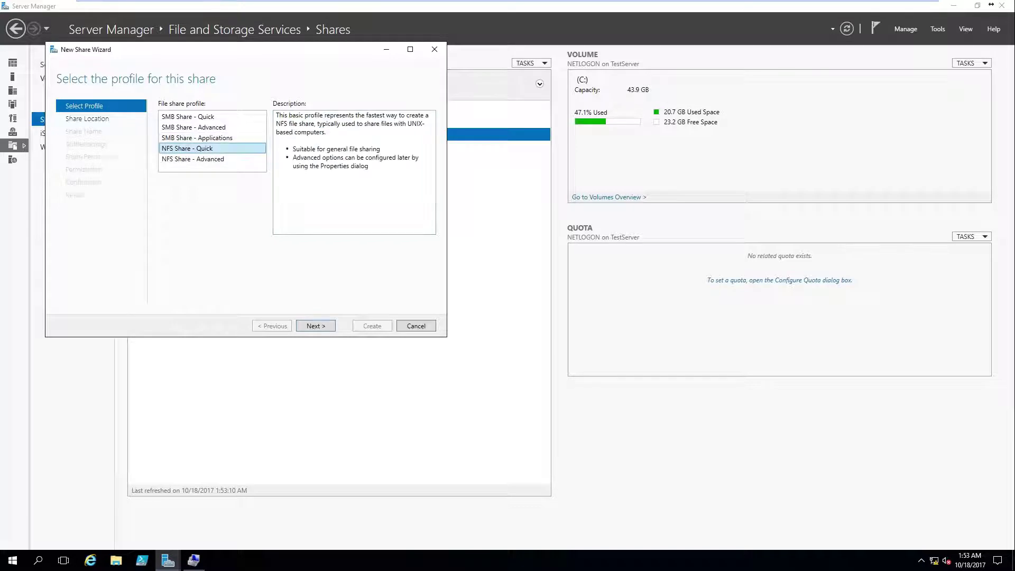
{"action": "left_click_drag", "start_coordinate": [276, 115], "coordinate": [370, 166]}
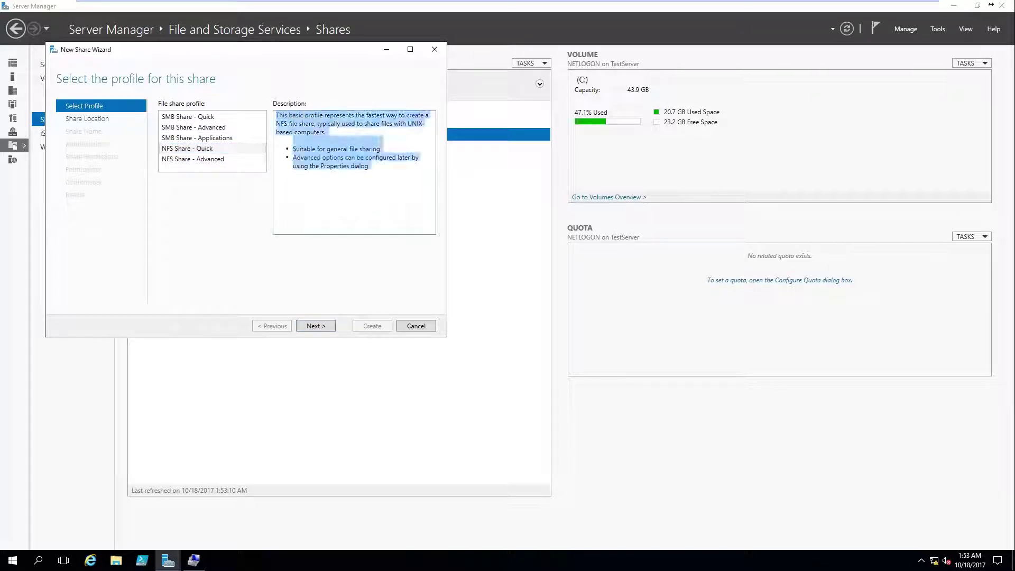
{"action": "left_click", "coordinate": [210, 159]}
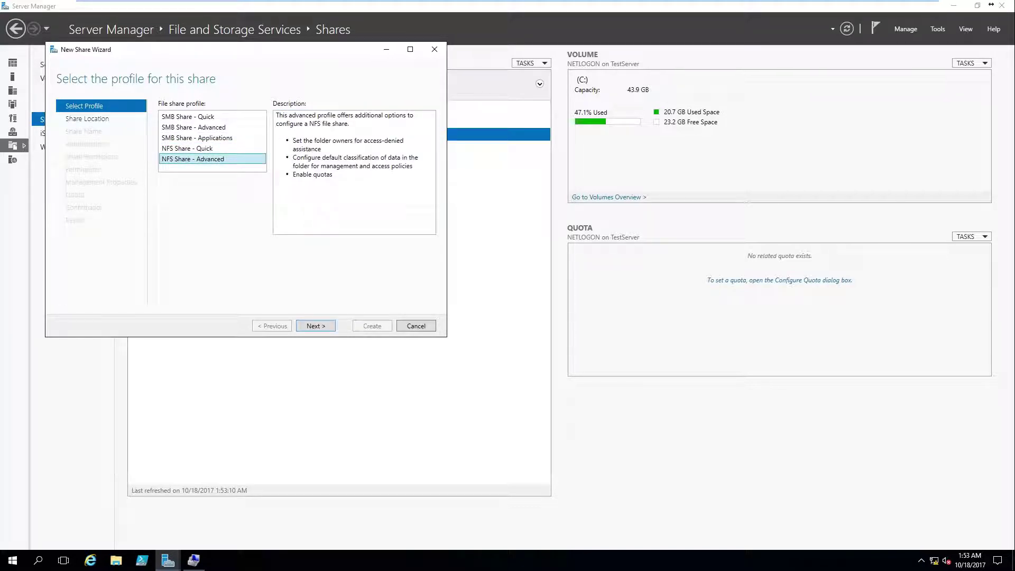
{"action": "left_click_drag", "start_coordinate": [276, 115], "coordinate": [335, 175]}
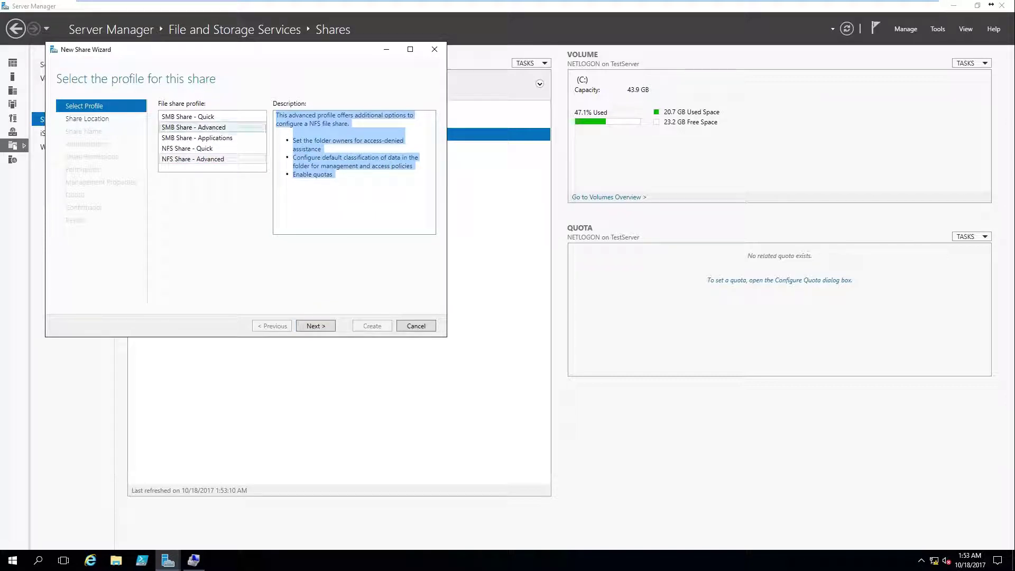
Choose the SMB Share - Advanced profile and select volume E: as the share location
{"action": "left_click", "coordinate": [211, 127]}
{"action": "left_click", "coordinate": [316, 326]}
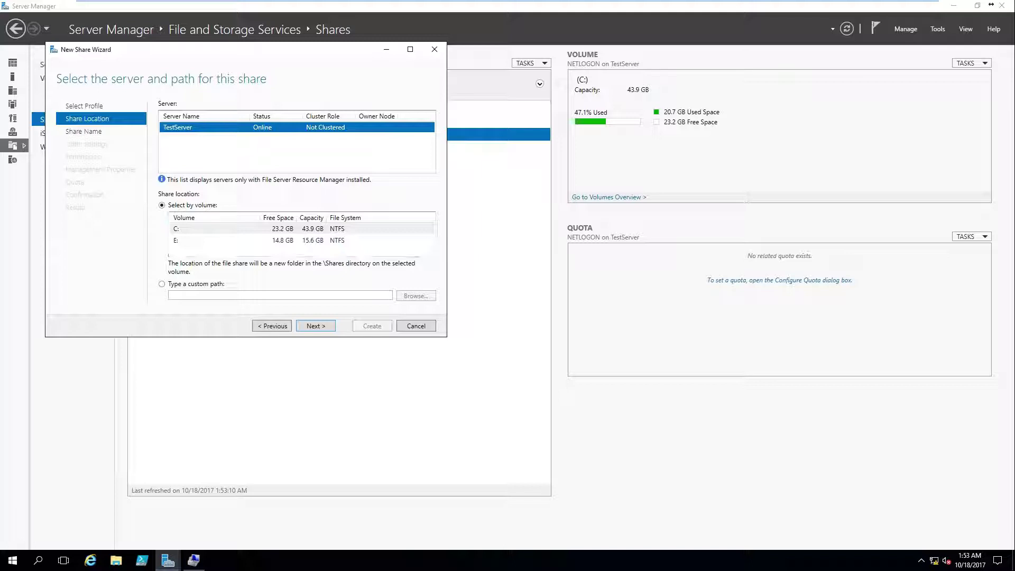
{"action": "left_click", "coordinate": [301, 240]}
{"action": "left_click", "coordinate": [301, 229]}
{"action": "left_click", "coordinate": [301, 240]}
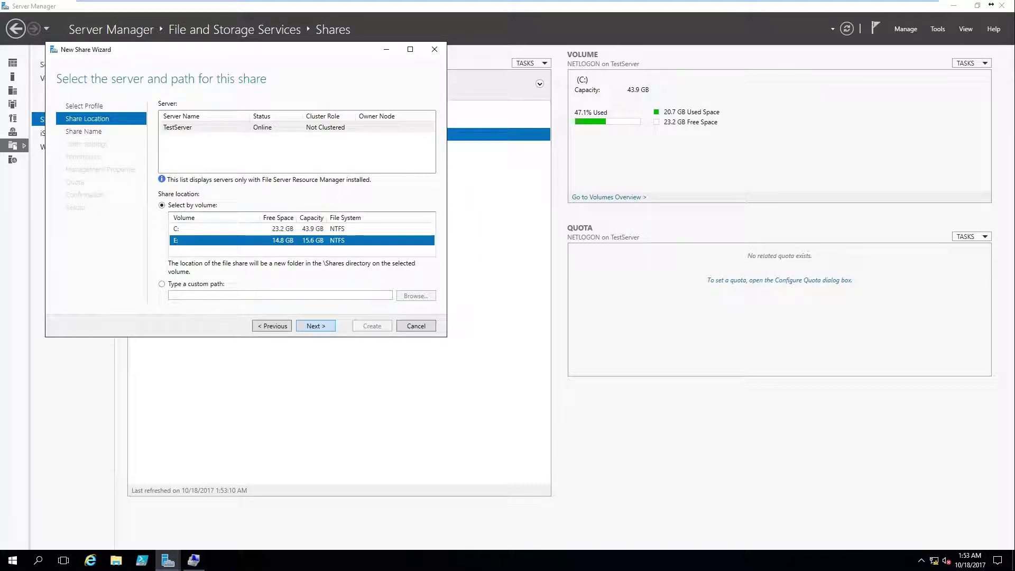
{"action": "key", "text": "Return"}
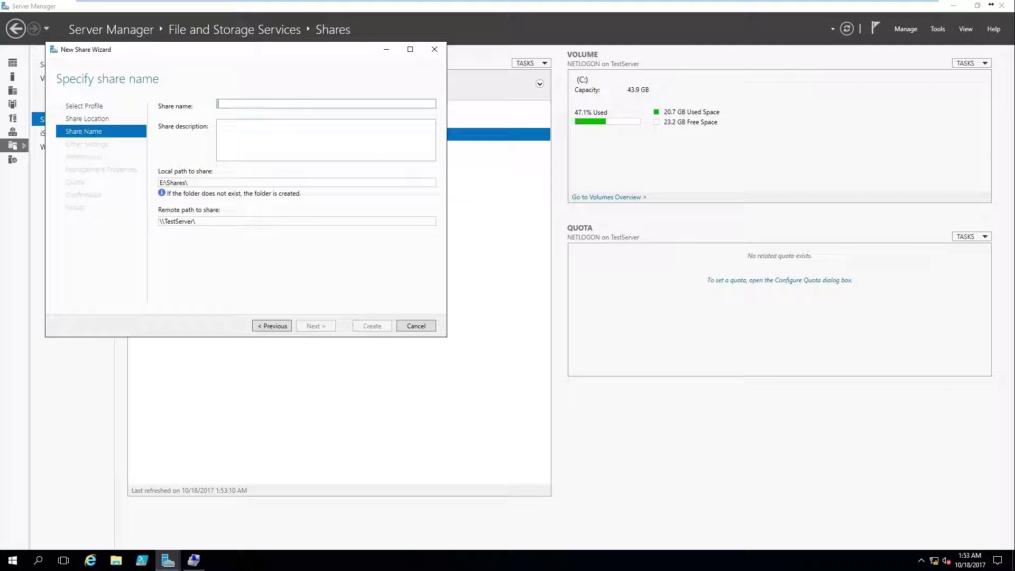
Name the share "test Share", describe it as "test file , image", and continue to the share settings
{"action": "type", "text": "te"}
{"action": "key", "text": "BackSpace"}
{"action": "key", "text": "BackSpace"}
{"action": "type", "text": "test"}
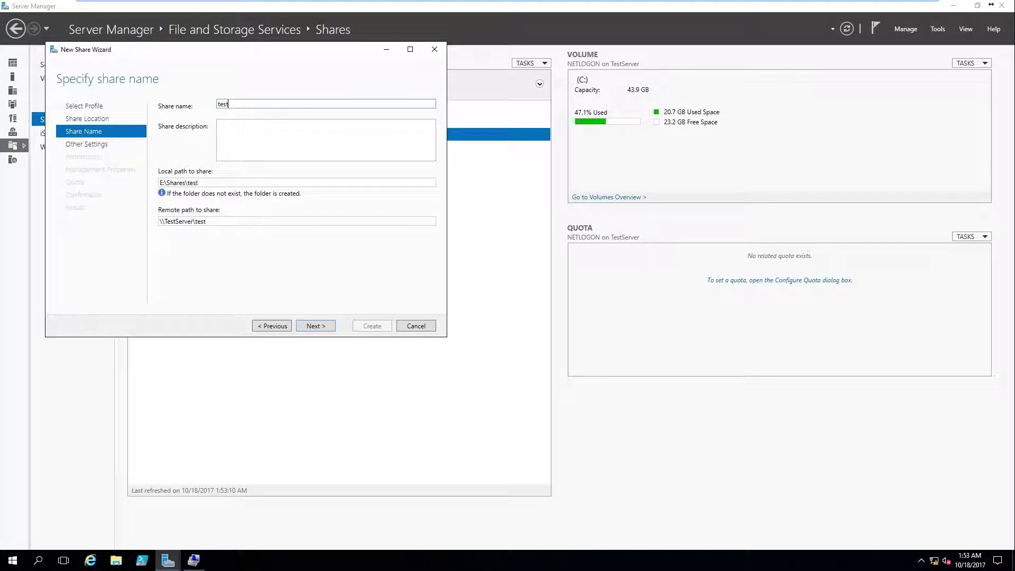
{"action": "type", "text": " Share"}
{"action": "key", "text": "Tab"}
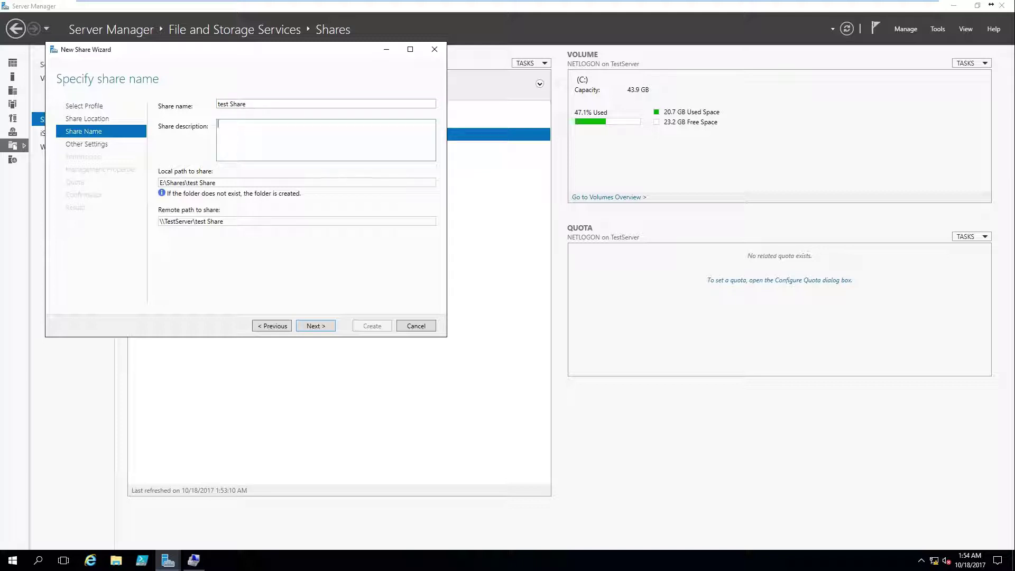
{"action": "type", "text": "test file , image"}
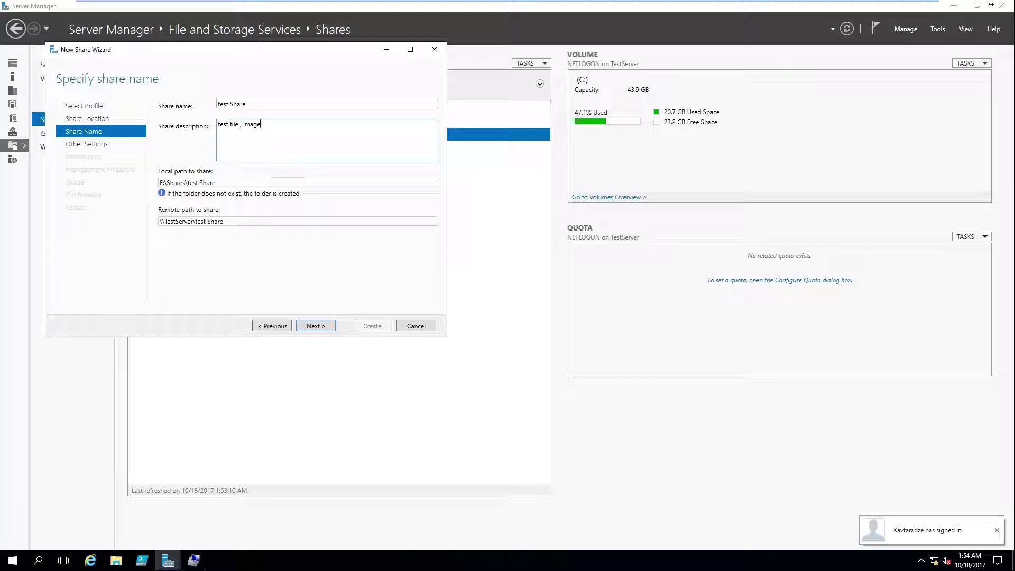
{"action": "key", "text": "Tab"}
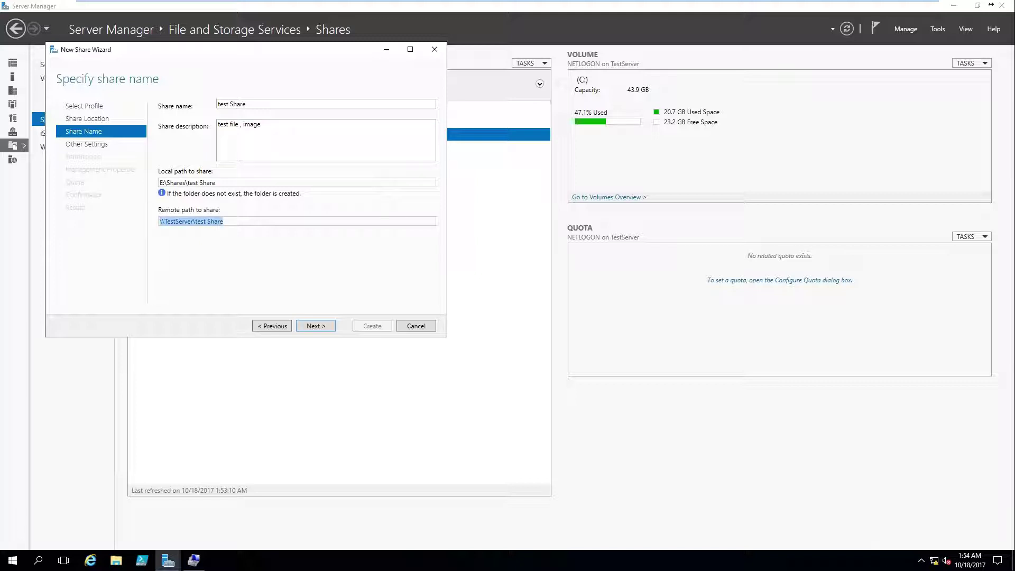
{"action": "left_click", "coordinate": [315, 326]}
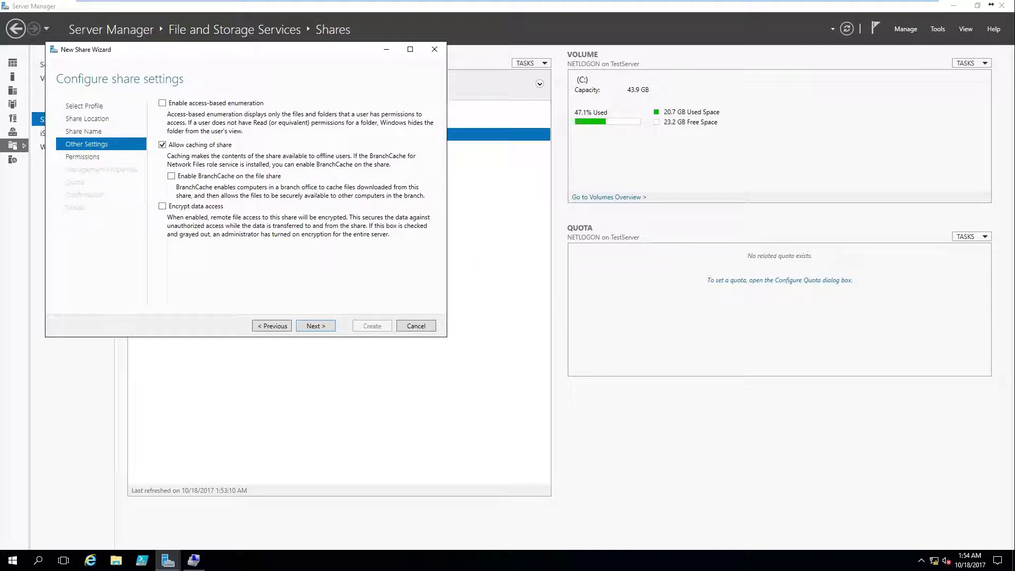
Leave only caching of the share enabled in the share settings and proceed to the permissions
{"action": "left_click", "coordinate": [162, 145]}
{"action": "left_click", "coordinate": [162, 103]}
{"action": "key", "text": "space"}
{"action": "key", "text": "Tab"}
{"action": "key", "text": "space"}
{"action": "key", "text": "Return"}
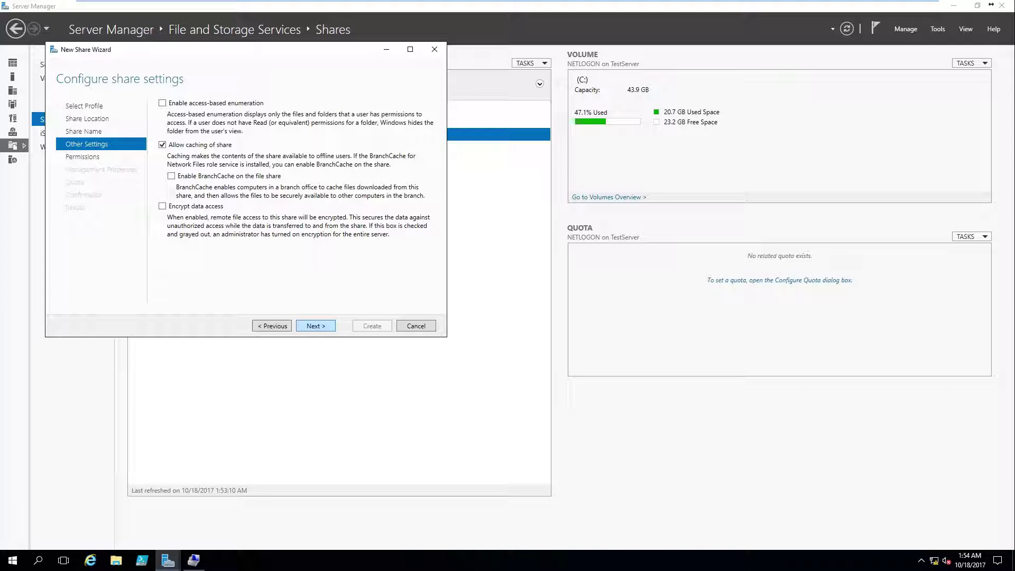
Customize the folder permissions by adding a new entry with the Administrator account as its principal
{"action": "key", "text": "Tab"}
{"action": "key", "text": "Tab"}
{"action": "key", "text": "Tab"}
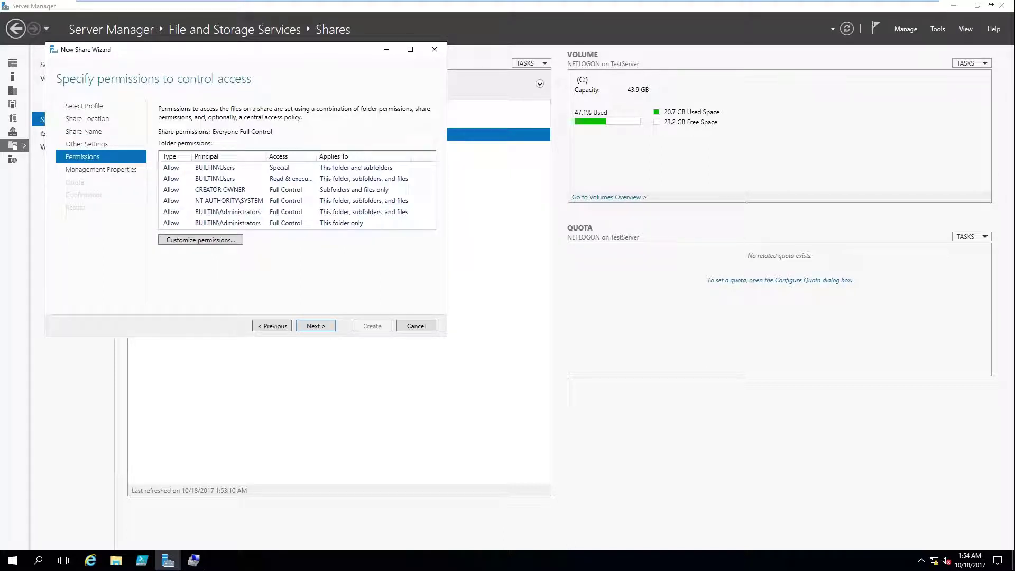
{"action": "key", "text": "Return"}
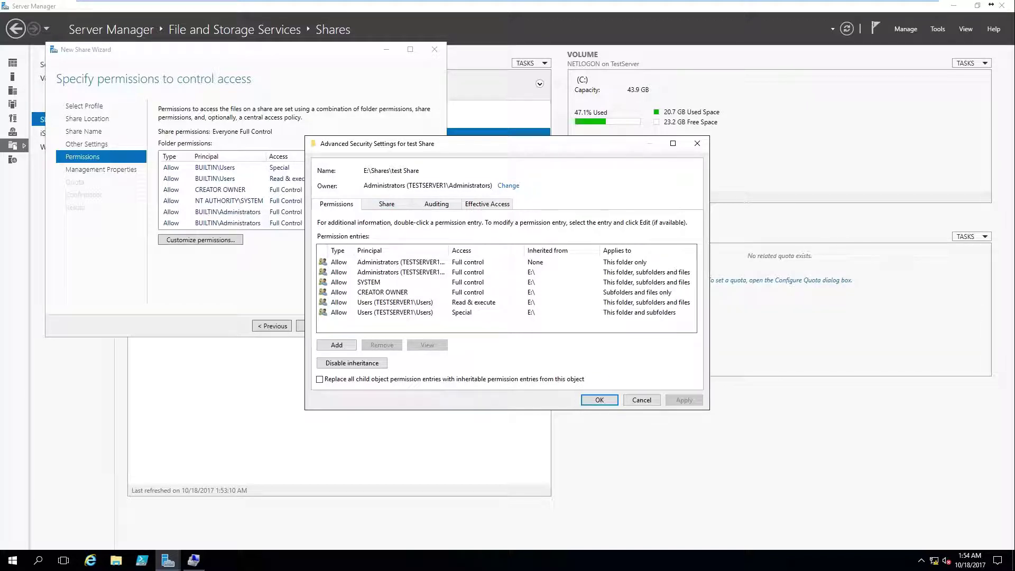
{"action": "left_click", "coordinate": [337, 344]}
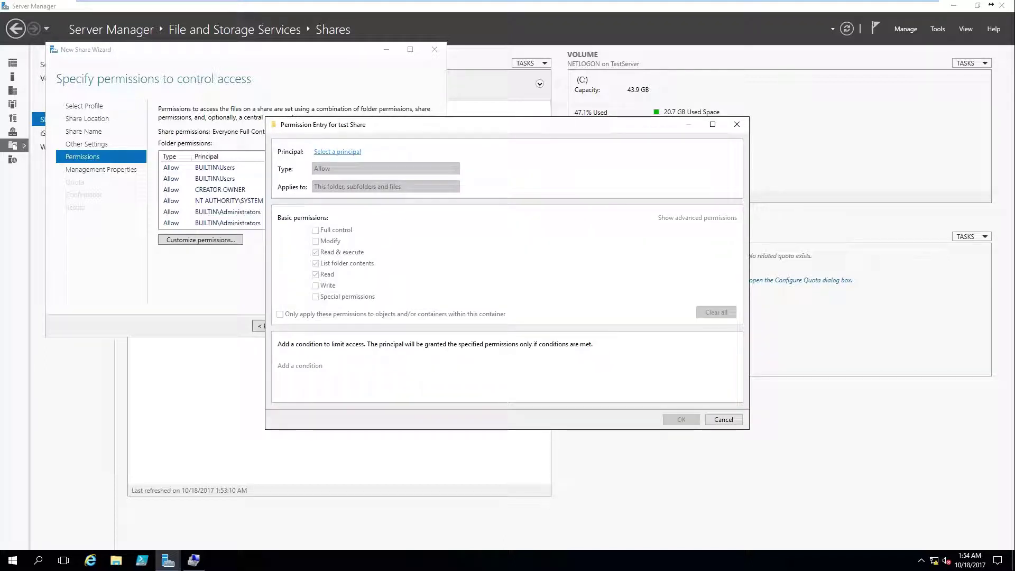
{"action": "left_click", "coordinate": [337, 151]}
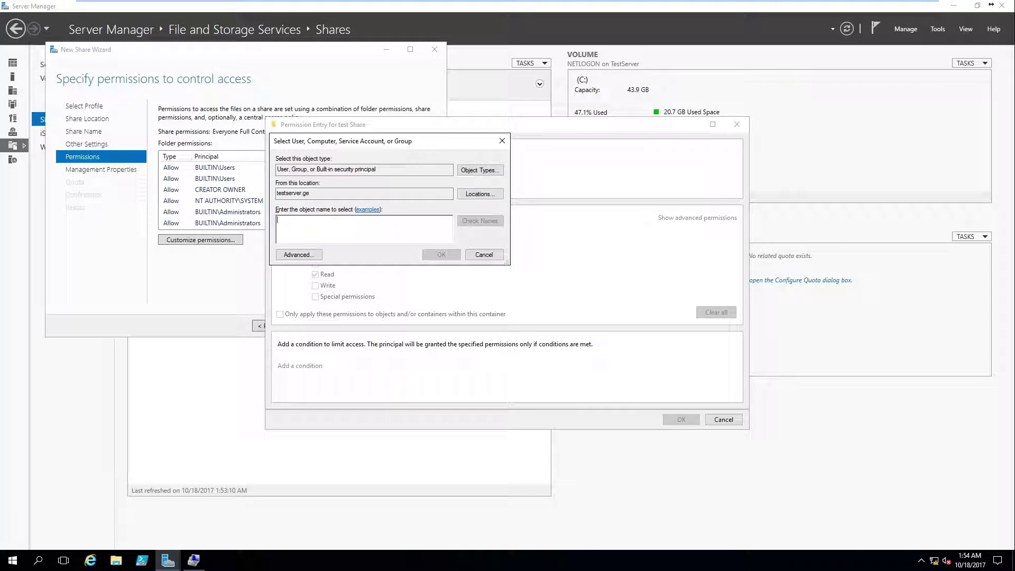
{"action": "type", "text": "admin"}
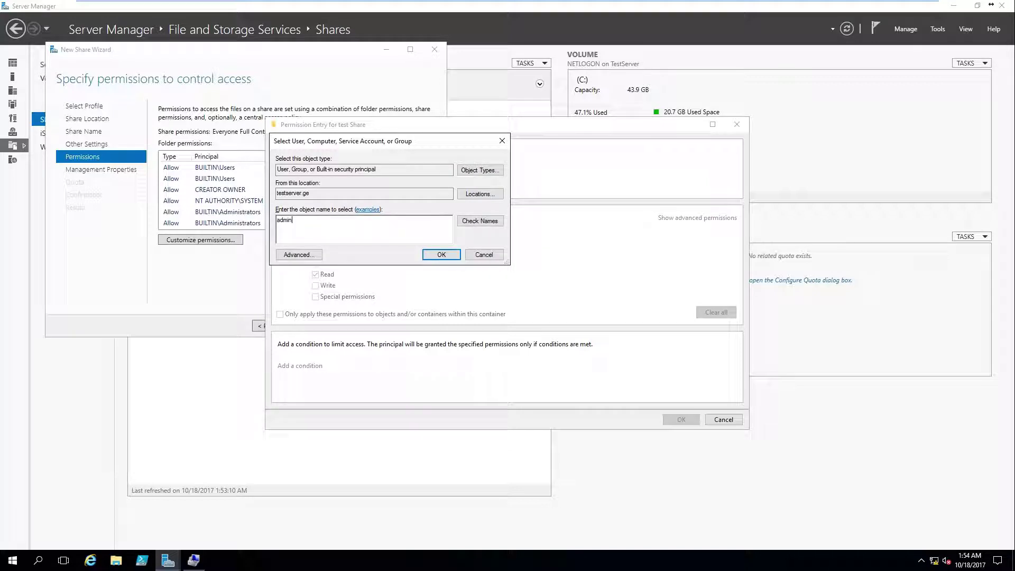
{"action": "key", "text": "Return"}
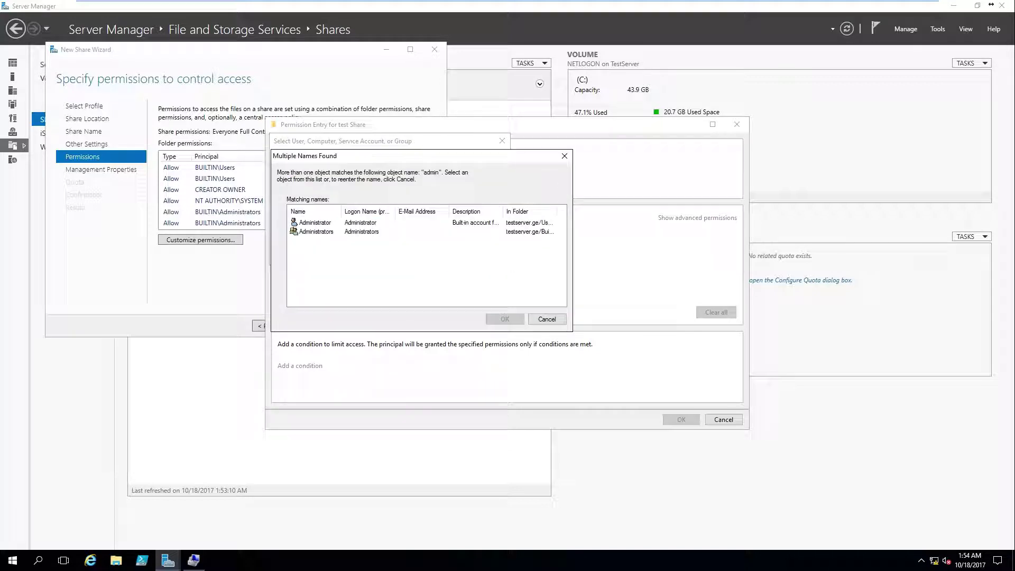
{"action": "key", "text": "Down"}
{"action": "key", "text": "Return"}
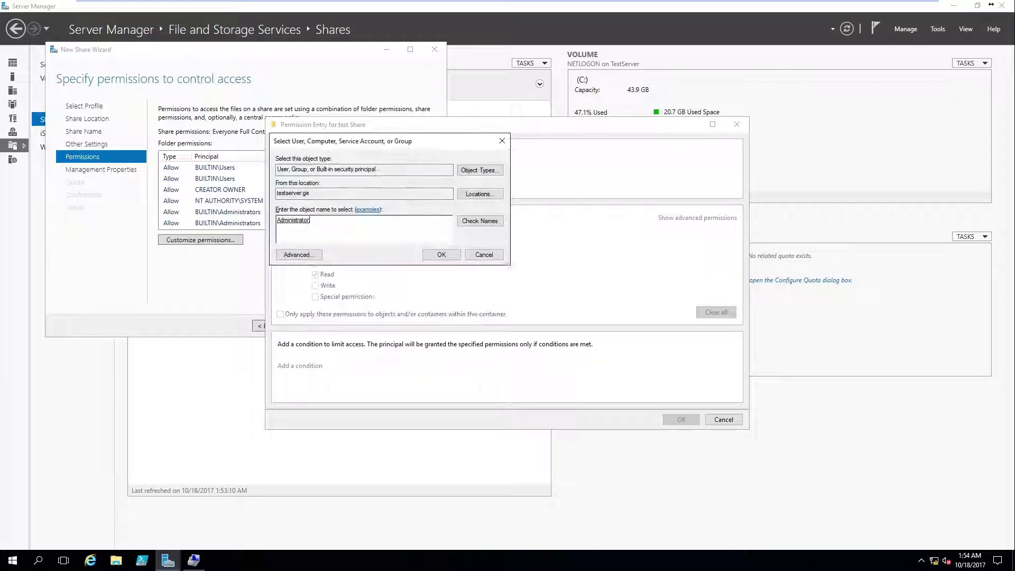
{"action": "key", "text": "Return"}
Grant the Administrator entry Full control in its basic permissions
{"action": "left_click", "coordinate": [316, 252]}
{"action": "left_click", "coordinate": [315, 263]}
{"action": "left_click", "coordinate": [315, 275]}
{"action": "left_click", "coordinate": [315, 286]}
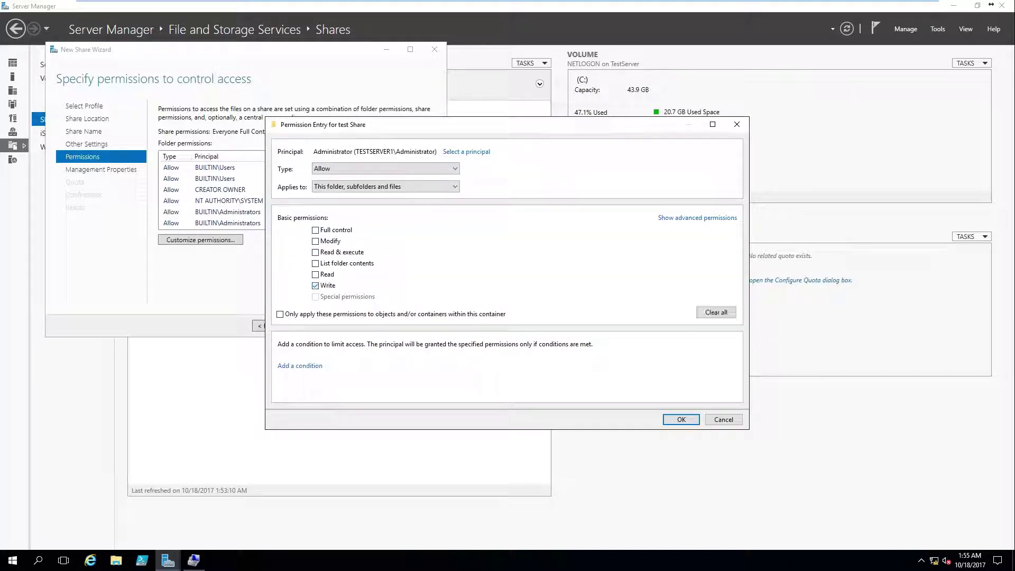
{"action": "left_click", "coordinate": [315, 264]}
{"action": "left_click", "coordinate": [315, 230]}
Keep the entry's type as Allow and its scope as This folder, subfolders and files, and save the entry
{"action": "left_click", "coordinate": [386, 168]}
{"action": "left_click", "coordinate": [385, 187]}
{"action": "left_click", "coordinate": [386, 168]}
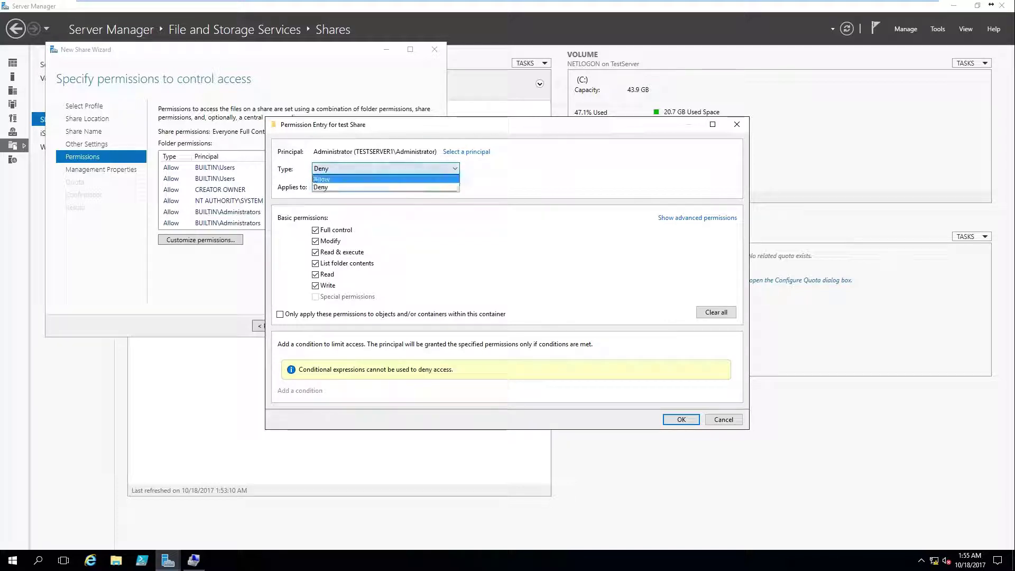
{"action": "left_click", "coordinate": [387, 177]}
{"action": "left_click", "coordinate": [386, 186]}
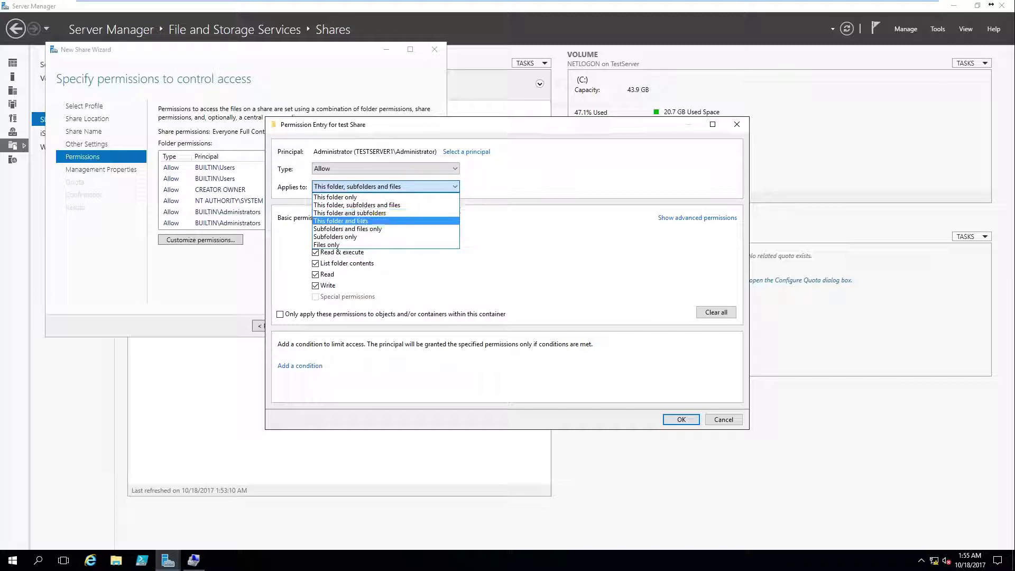
{"action": "left_click", "coordinate": [327, 274]}
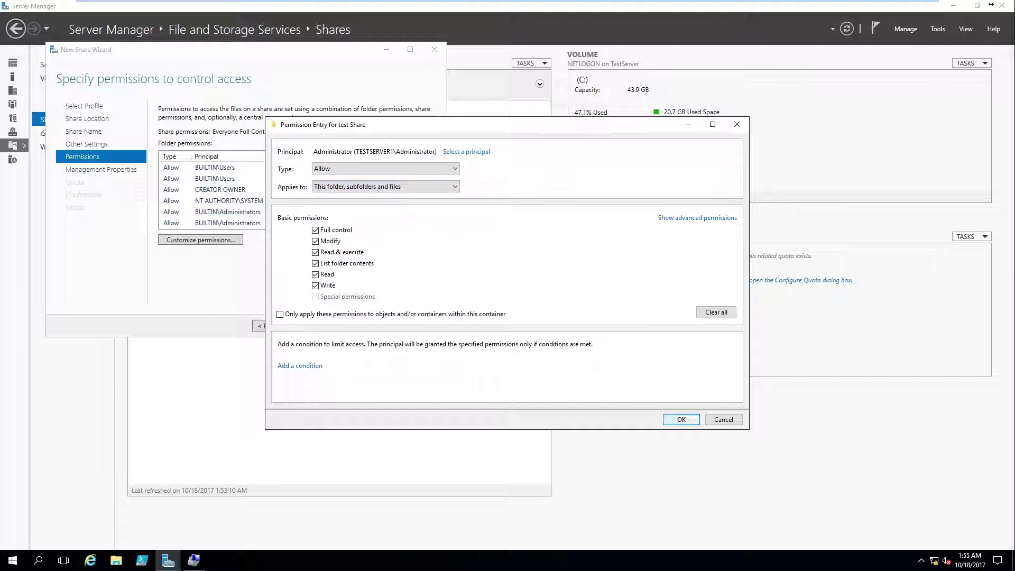
{"action": "left_click", "coordinate": [682, 419]}
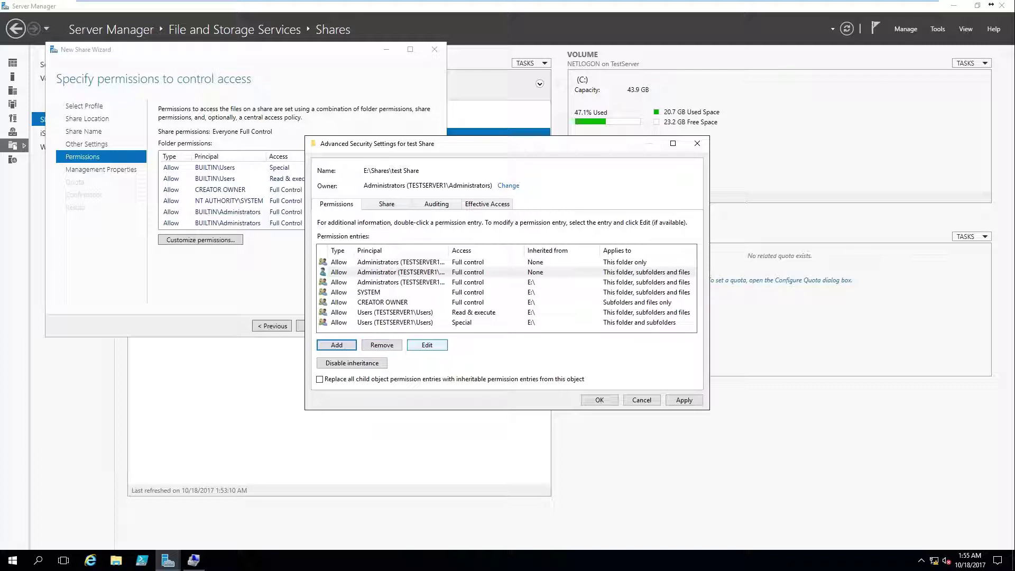
Review the share permissions, auditing entries and effective access options for the test Share folder, and return to its permission entries
{"action": "left_click", "coordinate": [387, 203]}
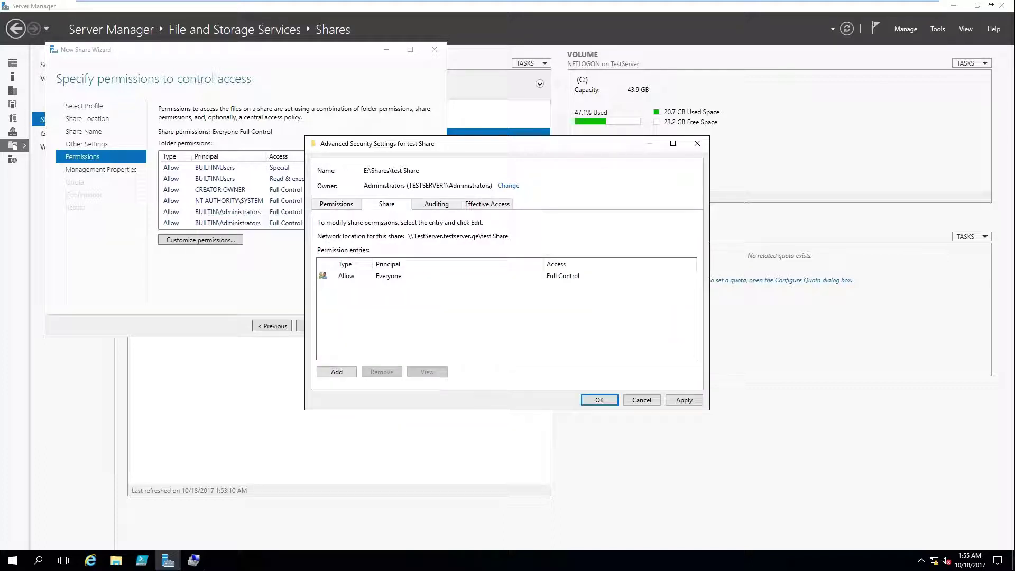
{"action": "left_click", "coordinate": [437, 204]}
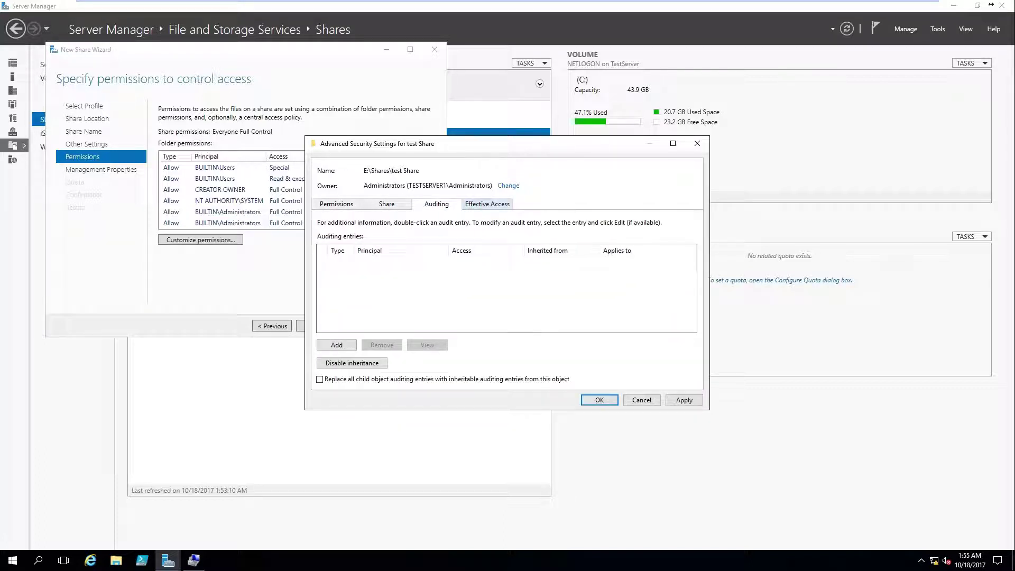
{"action": "left_click", "coordinate": [487, 203]}
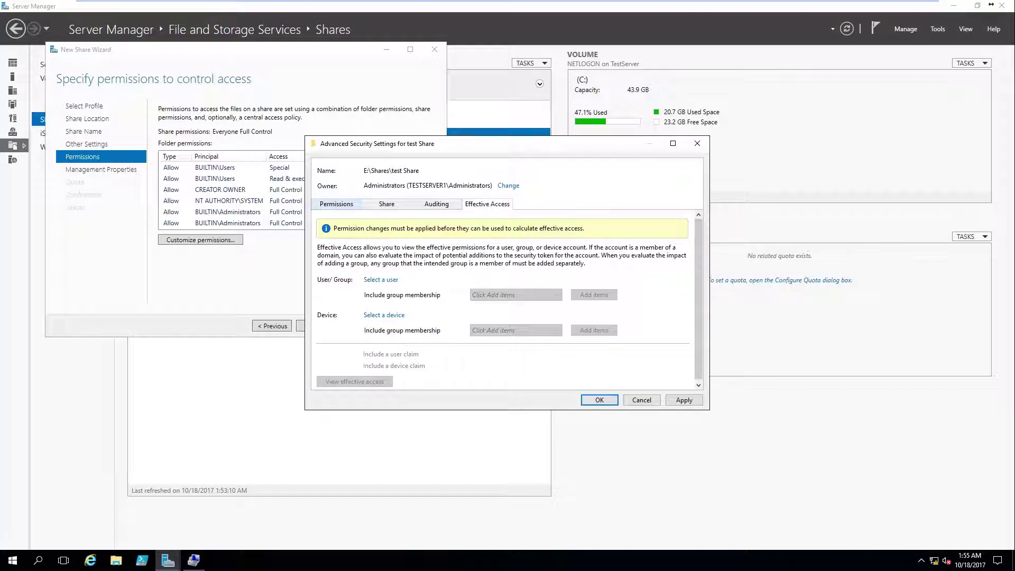
{"action": "left_click", "coordinate": [337, 204]}
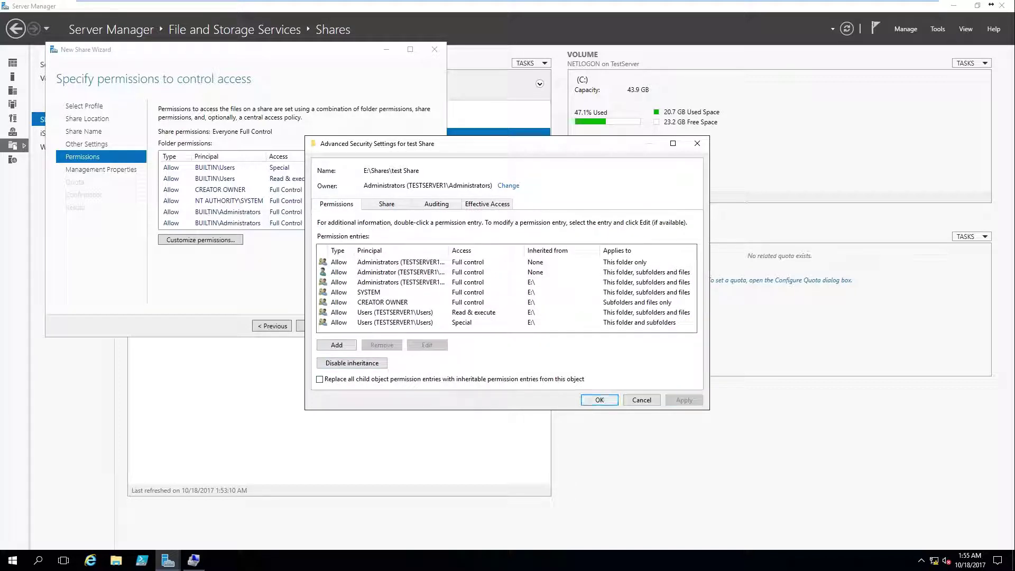
Save the customized folder permissions and set the folder usage property to User Files
{"action": "left_click", "coordinate": [600, 399]}
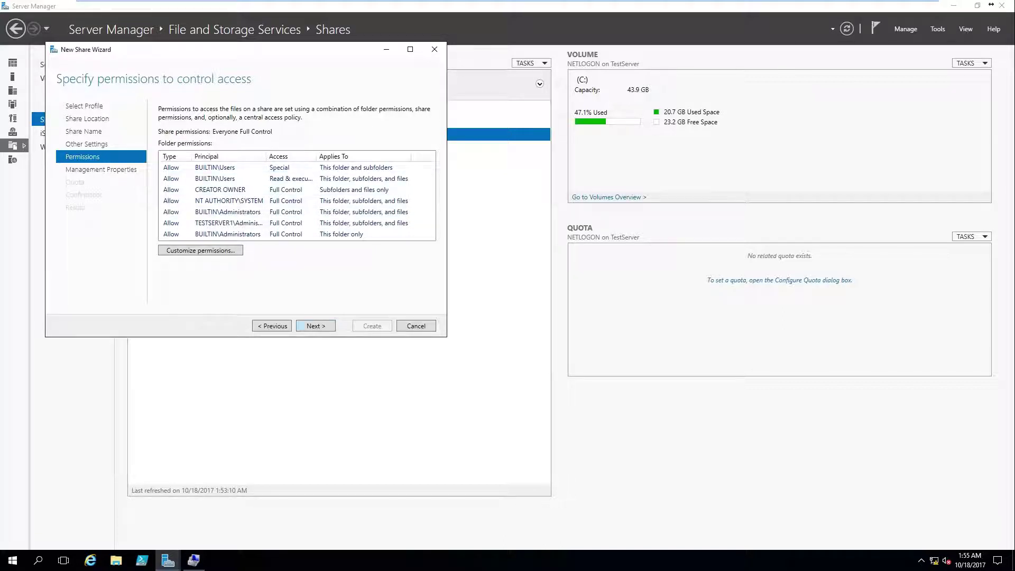
{"action": "left_click", "coordinate": [316, 326]}
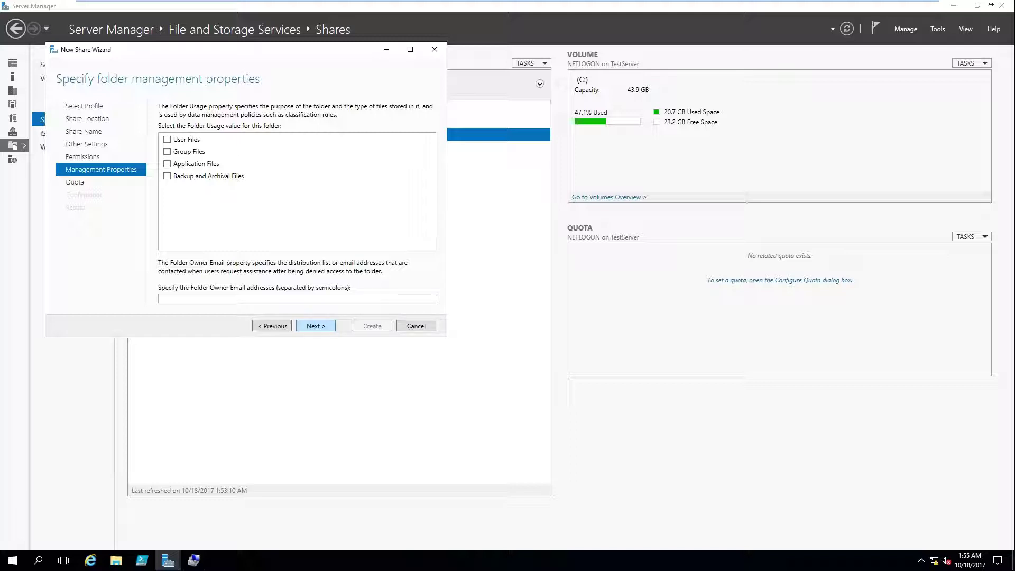
{"action": "mouse_move", "coordinate": [312, 323]}
{"action": "left_click", "coordinate": [316, 326]}
Review the quota templates, choose not to apply a quota, and create the test Share file share
{"action": "left_click", "coordinate": [162, 115]}
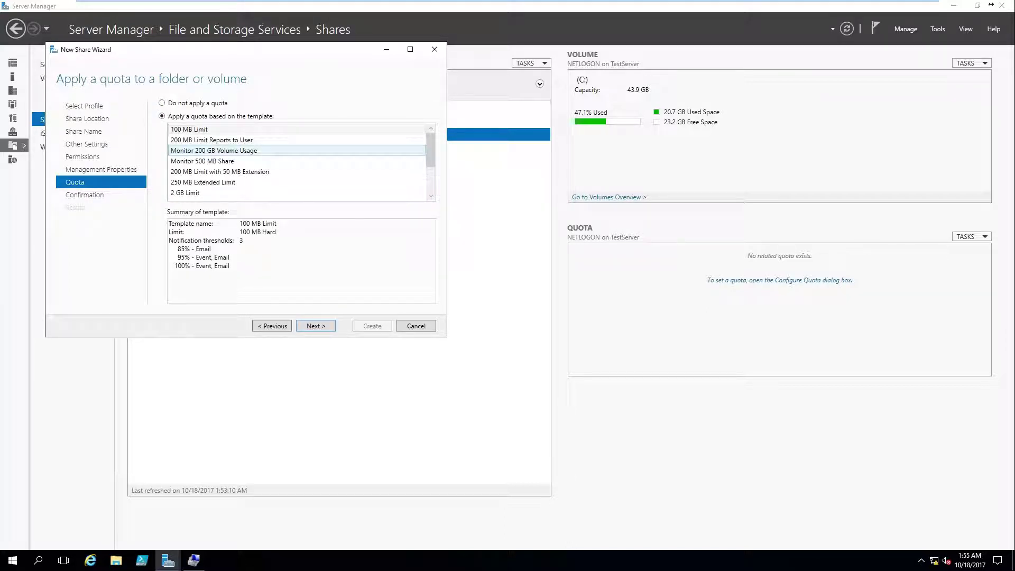
{"action": "scroll", "coordinate": [238, 193], "scroll_direction": "down", "scroll_amount": 2}
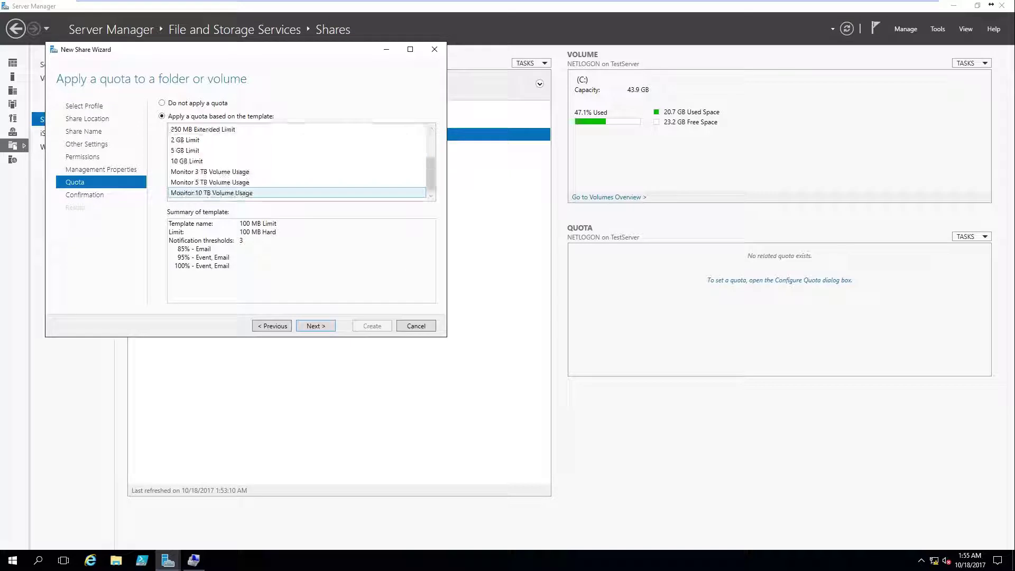
{"action": "scroll", "coordinate": [238, 192], "scroll_direction": "up", "scroll_amount": 3}
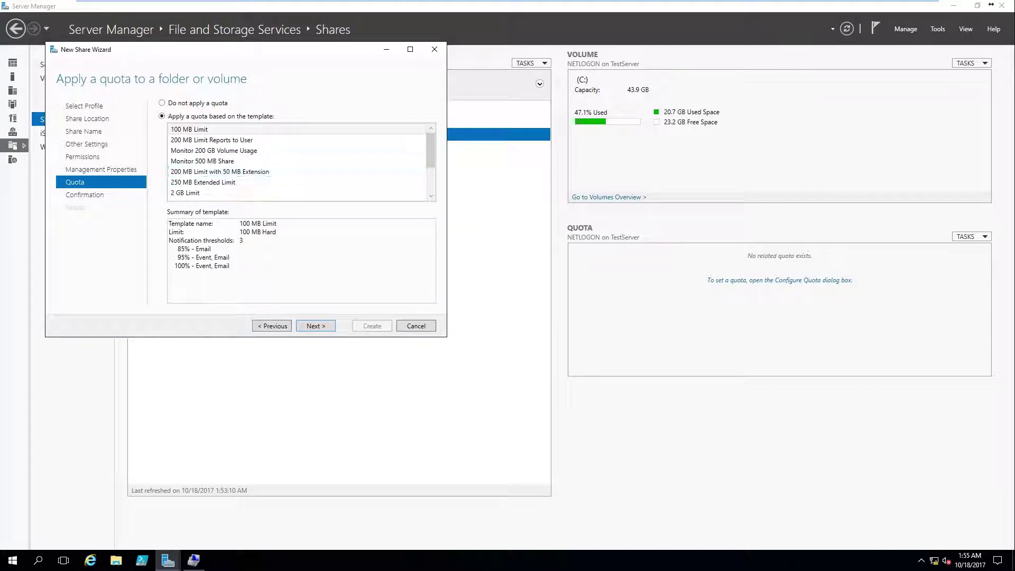
{"action": "left_click", "coordinate": [162, 102]}
{"action": "left_click", "coordinate": [316, 326]}
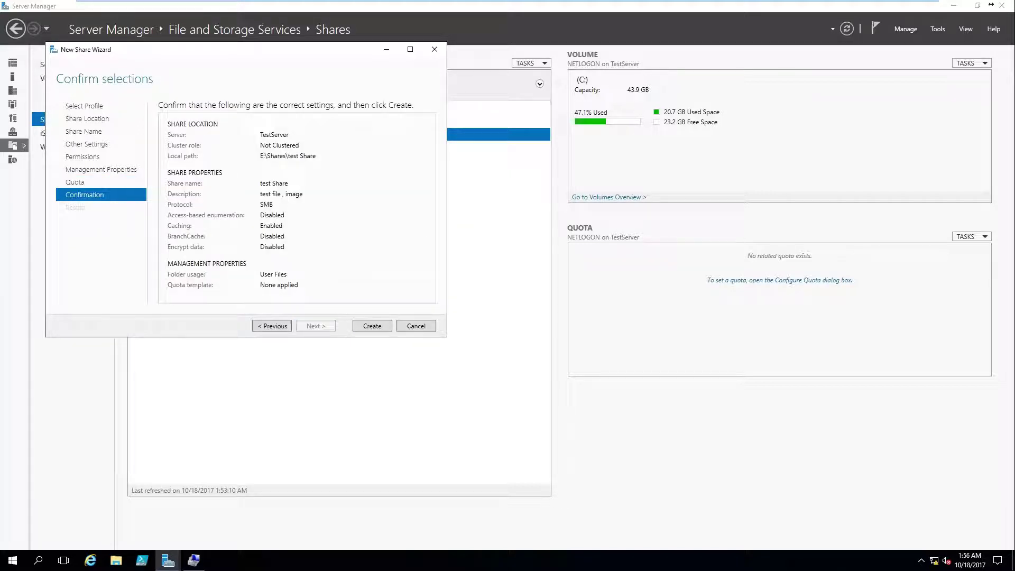
{"action": "left_click", "coordinate": [372, 326]}
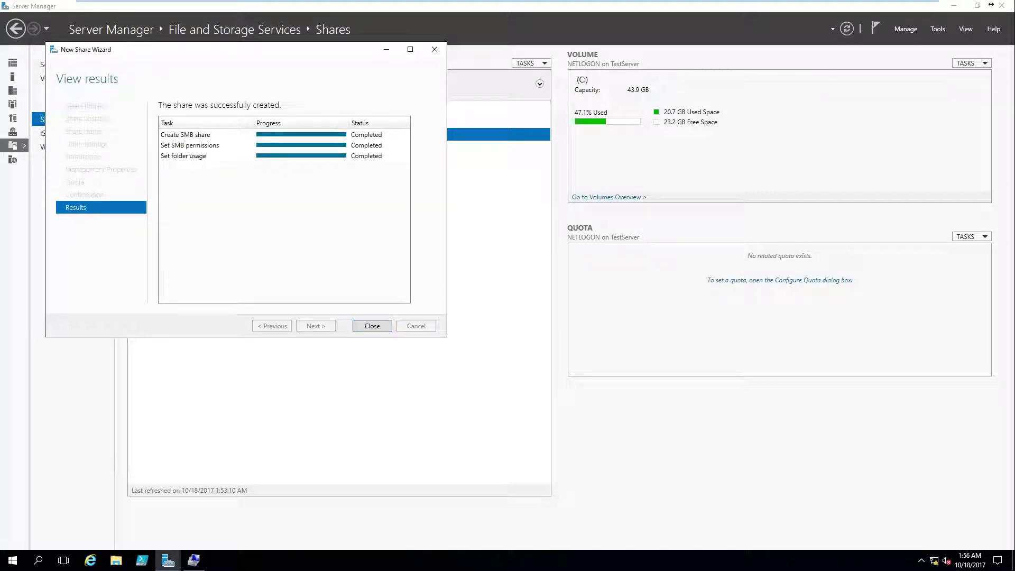
{"action": "left_click", "coordinate": [373, 326]}
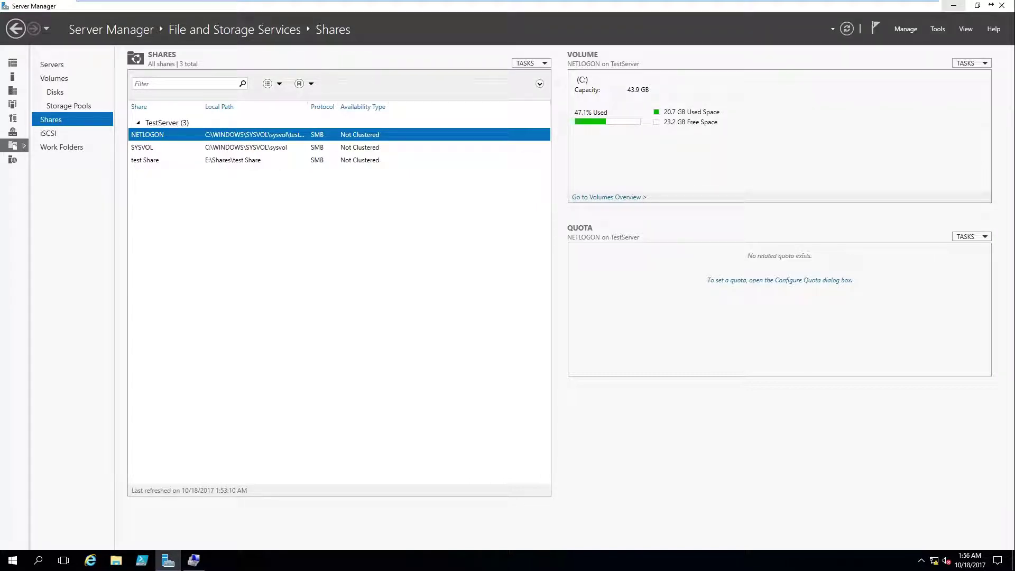
Switch to File Explorer and inspect the Shares folder on volume E: and its test Share subfolder
{"action": "left_click", "coordinate": [954, 5]}
{"action": "double_click", "coordinate": [20, 76]}
{"action": "double_click", "coordinate": [212, 235]}
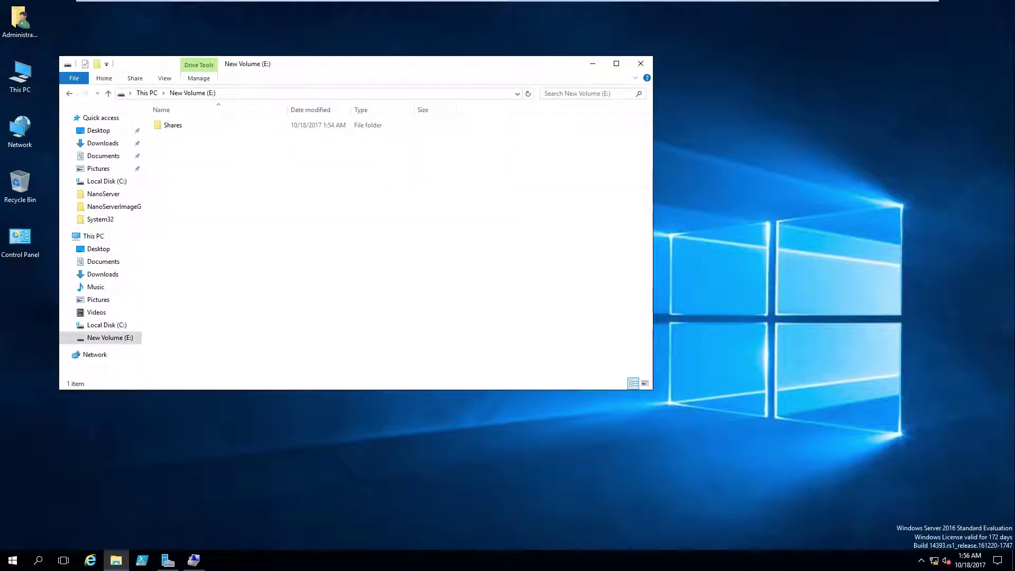
{"action": "double_click", "coordinate": [175, 125]}
{"action": "left_click", "coordinate": [178, 124]}
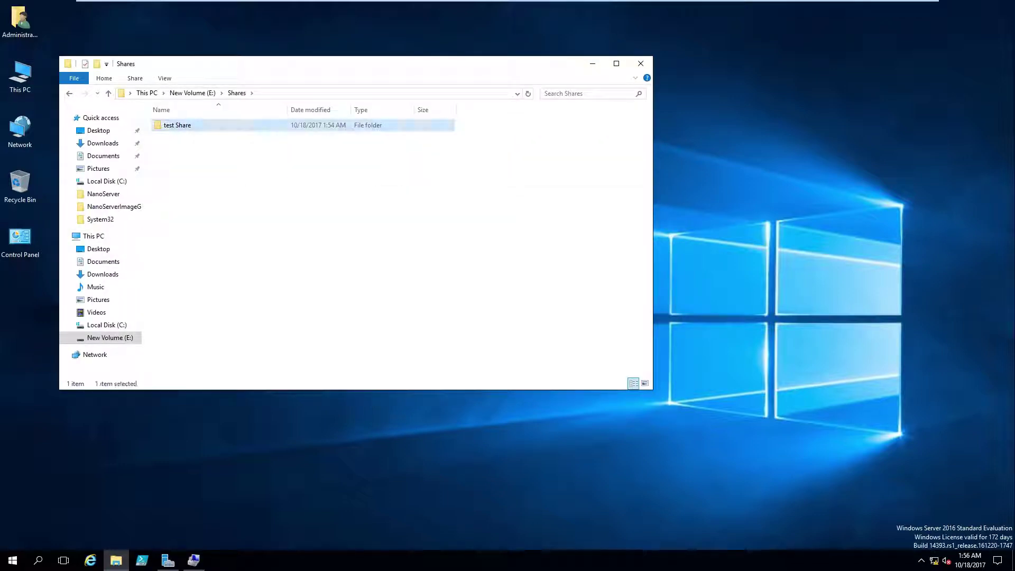
{"action": "double_click", "coordinate": [169, 125]}
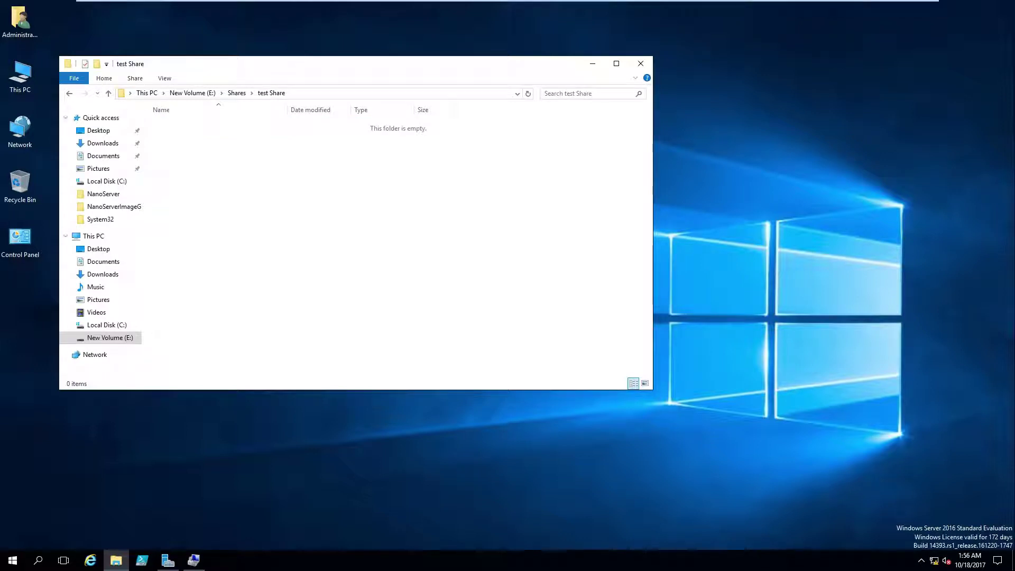
Return to the root of volume E: and create a folder named Share there
{"action": "key", "text": "alt+Left"}
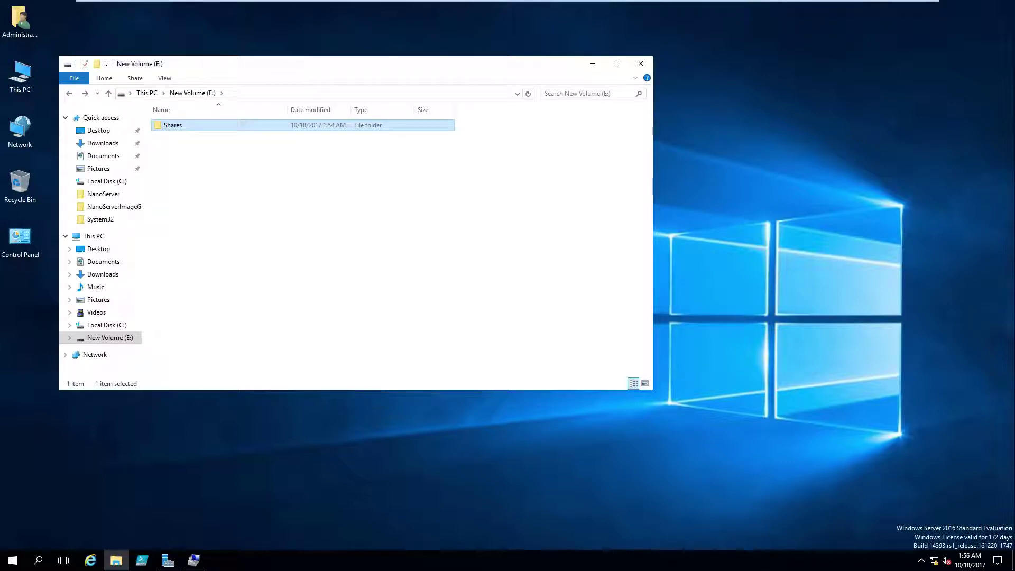
{"action": "left_click", "coordinate": [70, 93]}
{"action": "left_click", "coordinate": [84, 94]}
{"action": "left_click", "coordinate": [291, 188]}
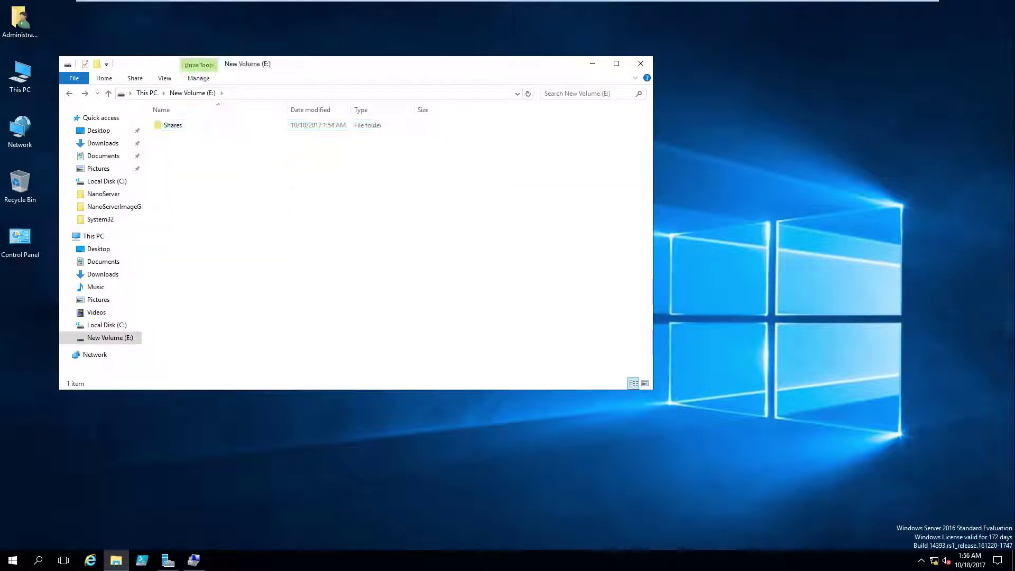
{"action": "right_click", "coordinate": [174, 153]}
{"action": "mouse_move", "coordinate": [211, 269]}
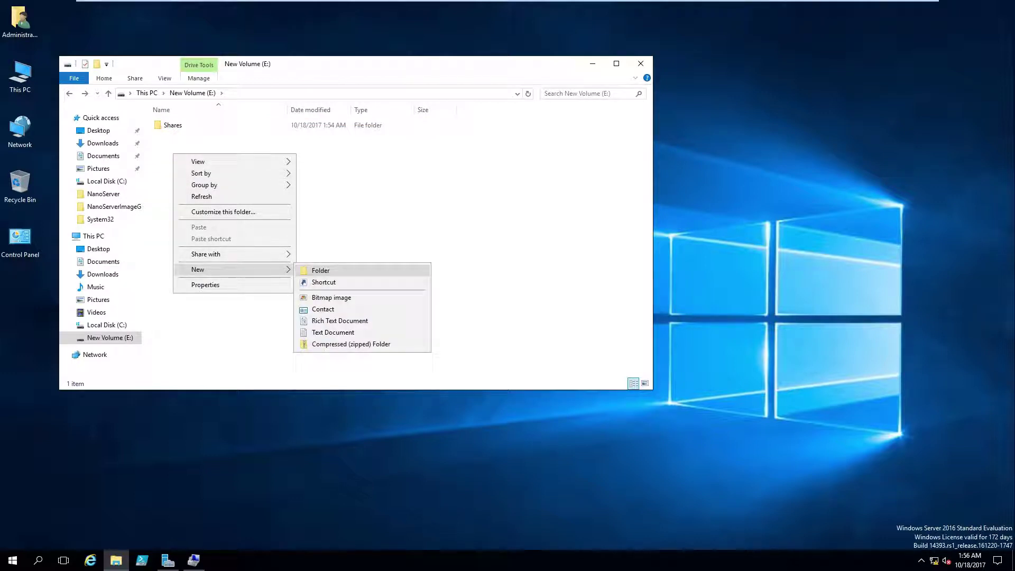
{"action": "left_click", "coordinate": [321, 271]}
{"action": "type", "text": "Share"}
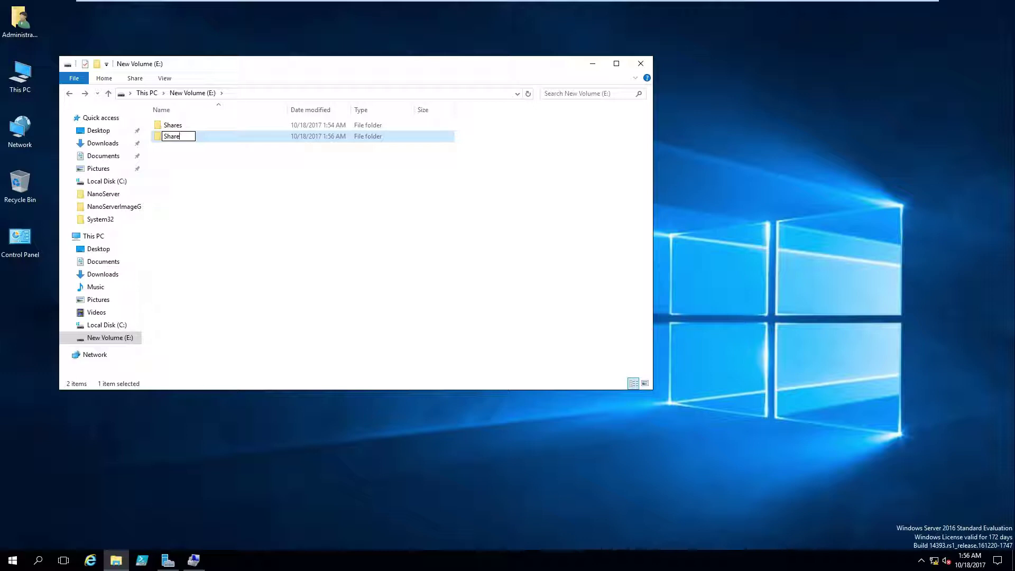
{"action": "key", "text": "Return"}
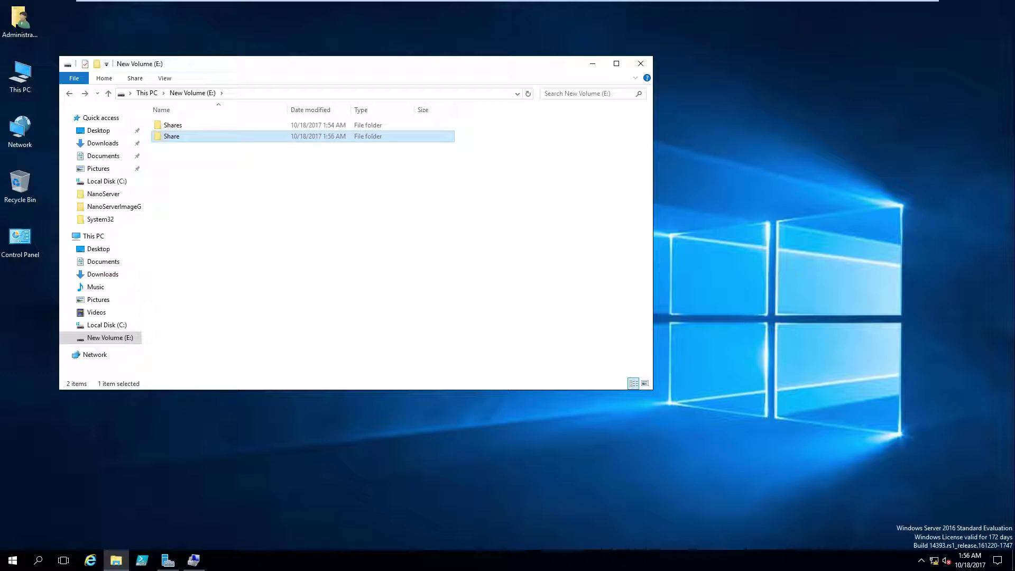
{"action": "left_click", "coordinate": [193, 135]}
{"action": "left_click", "coordinate": [238, 185]}
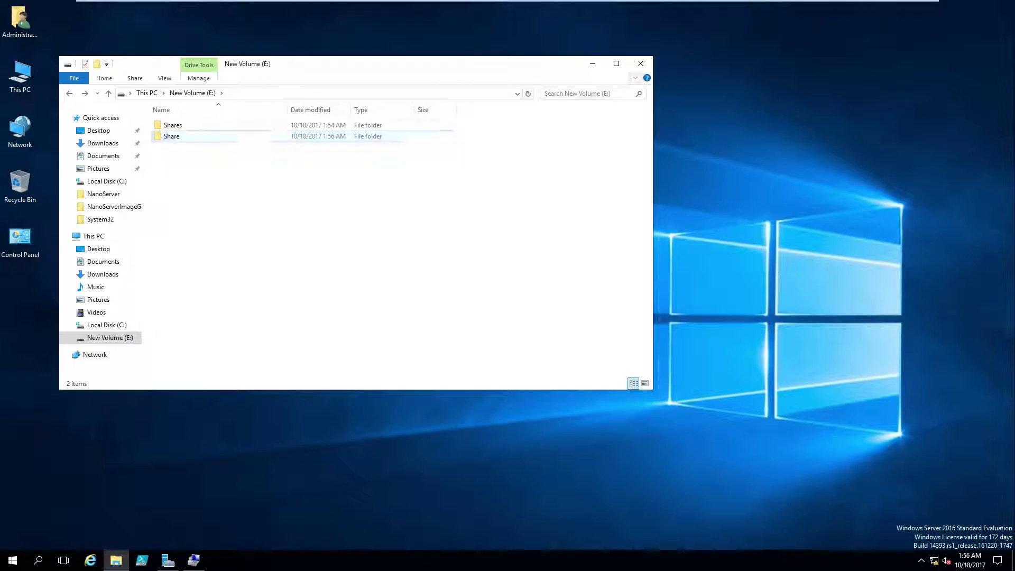
Close the File Explorer window, refresh the desktop and switch back to Server Manager
{"action": "left_click", "coordinate": [640, 63]}
{"action": "right_click", "coordinate": [177, 344]}
{"action": "left_click", "coordinate": [210, 376]}
{"action": "left_click", "coordinate": [168, 560]}
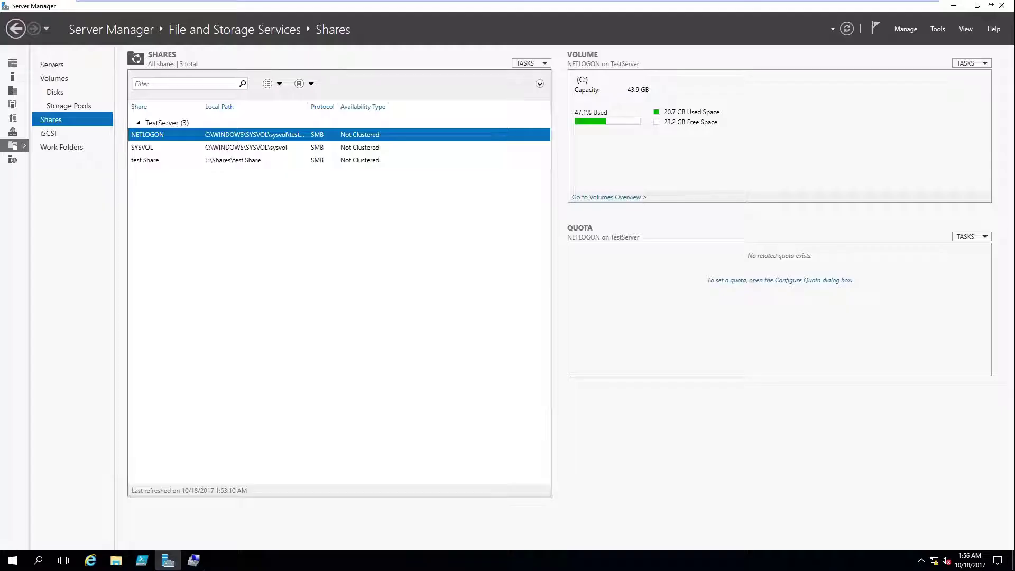
{"action": "left_click", "coordinate": [531, 63]}
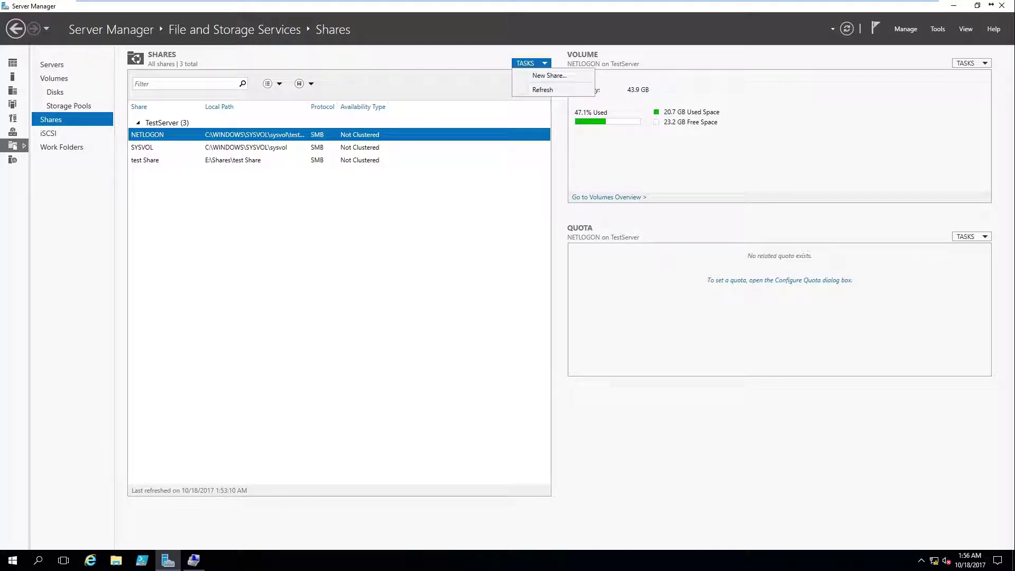
{"action": "left_click", "coordinate": [534, 75]}
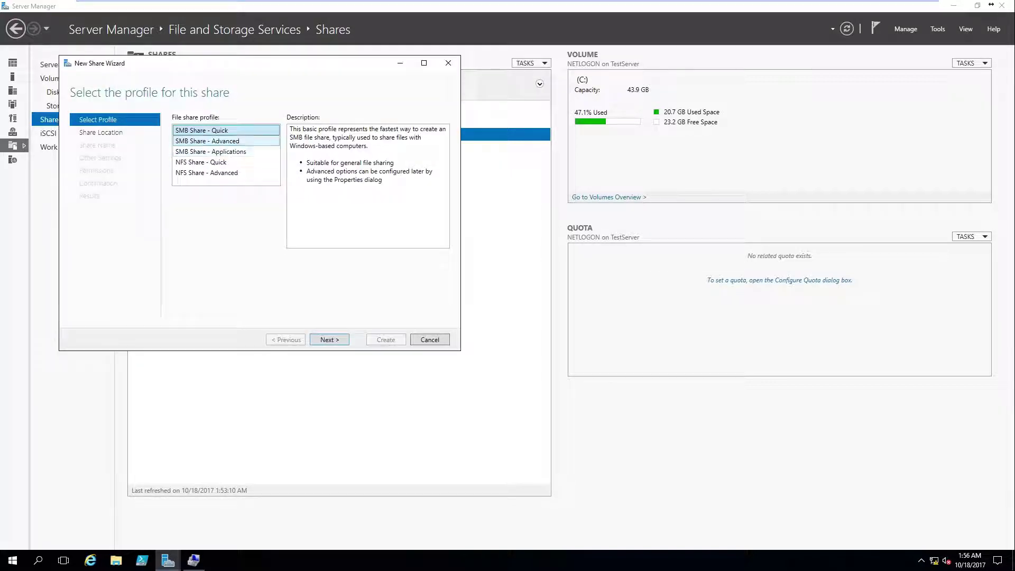
{"action": "left_click", "coordinate": [226, 141]}
{"action": "left_click", "coordinate": [329, 339]}
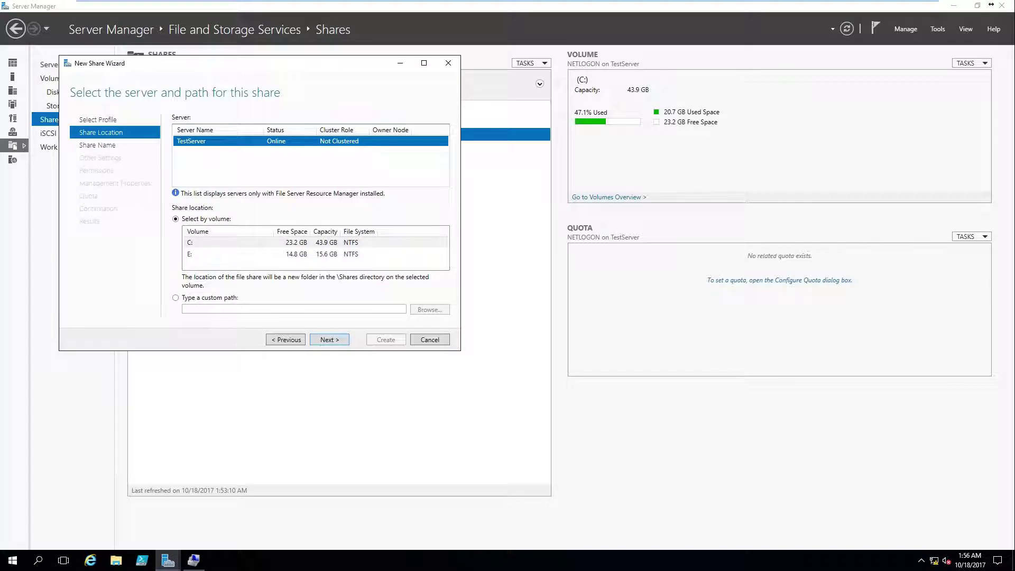
{"action": "left_click", "coordinate": [175, 297]}
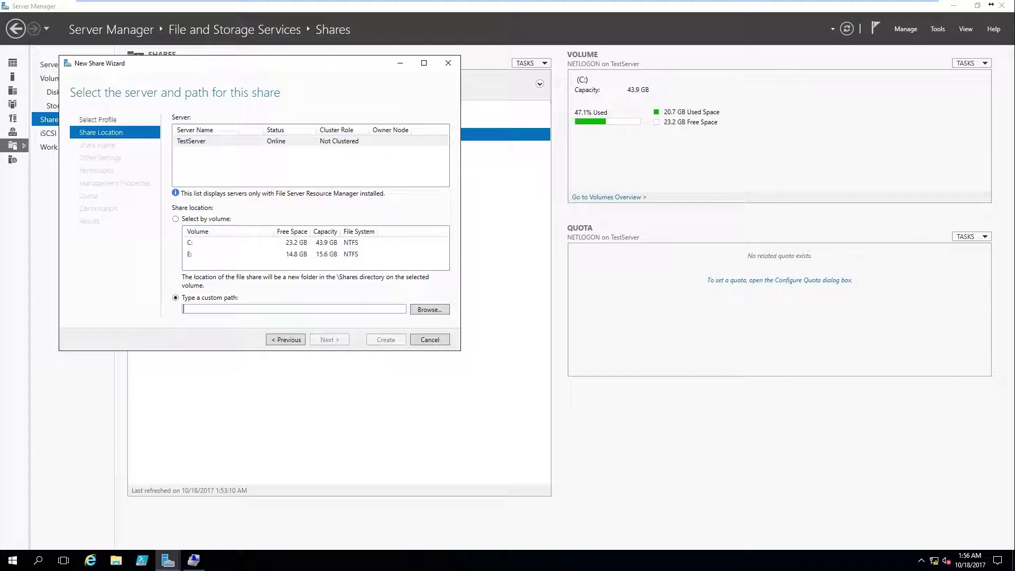
{"action": "left_click", "coordinate": [429, 310]}
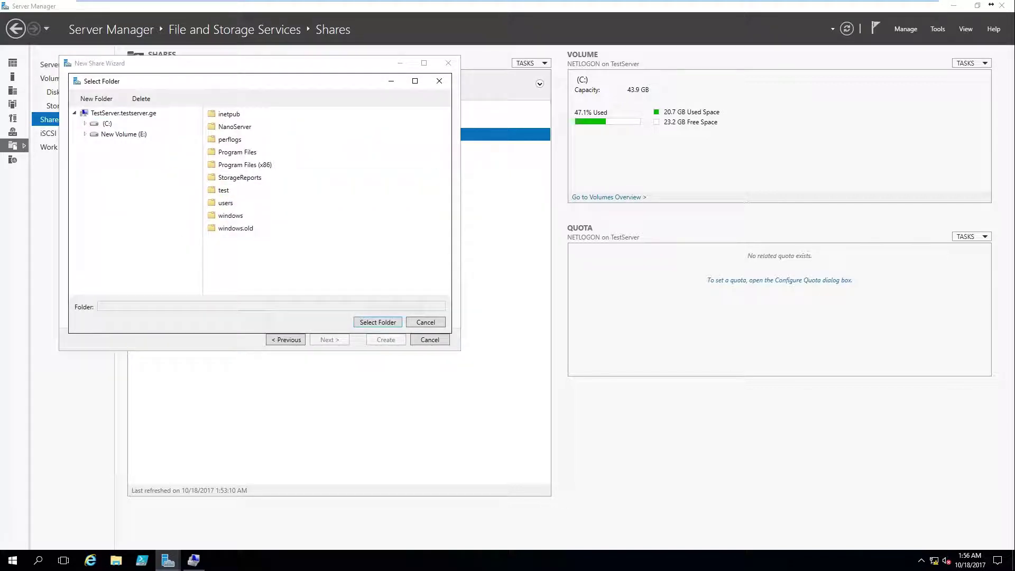
{"action": "left_click", "coordinate": [118, 133]}
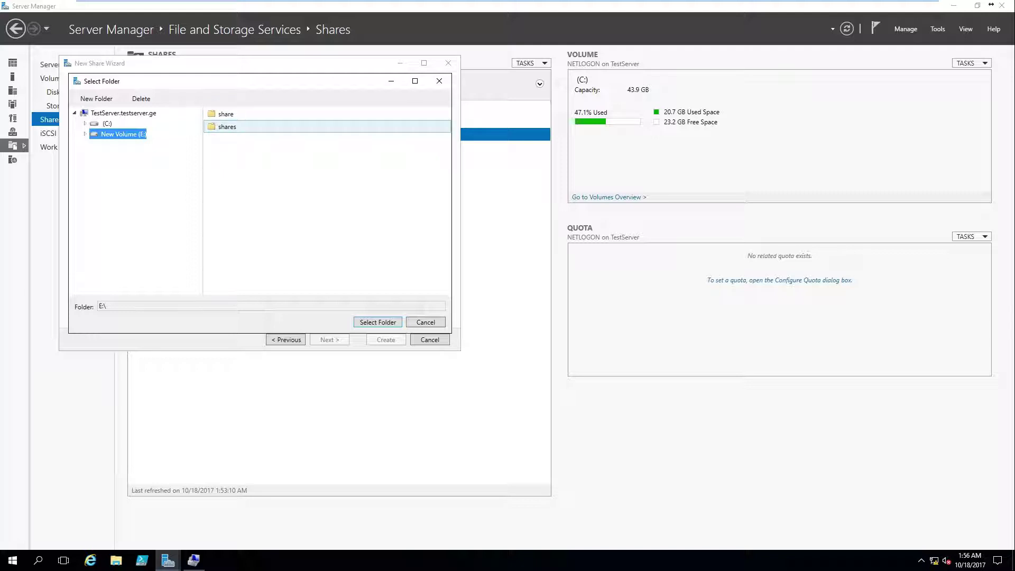
{"action": "left_click", "coordinate": [226, 114]}
{"action": "left_click", "coordinate": [378, 322]}
{"action": "left_click", "coordinate": [329, 340]}
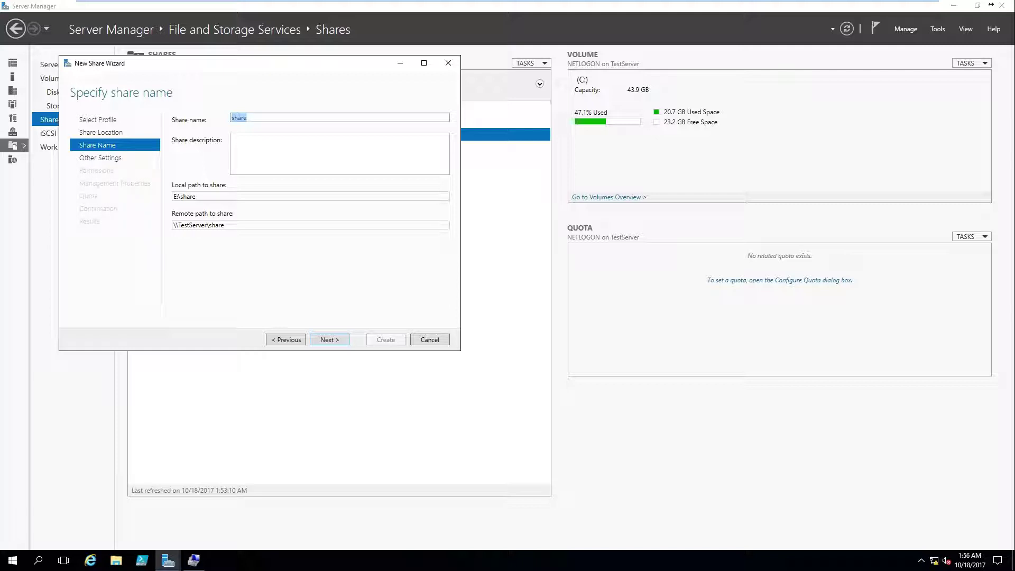
{"action": "left_click", "coordinate": [429, 340]}
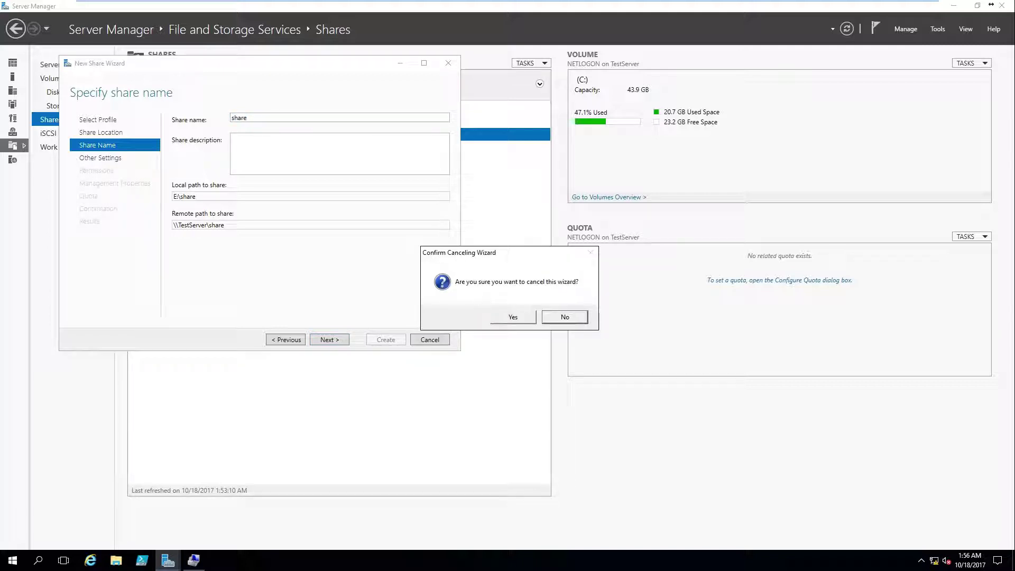
{"action": "left_click", "coordinate": [513, 317]}
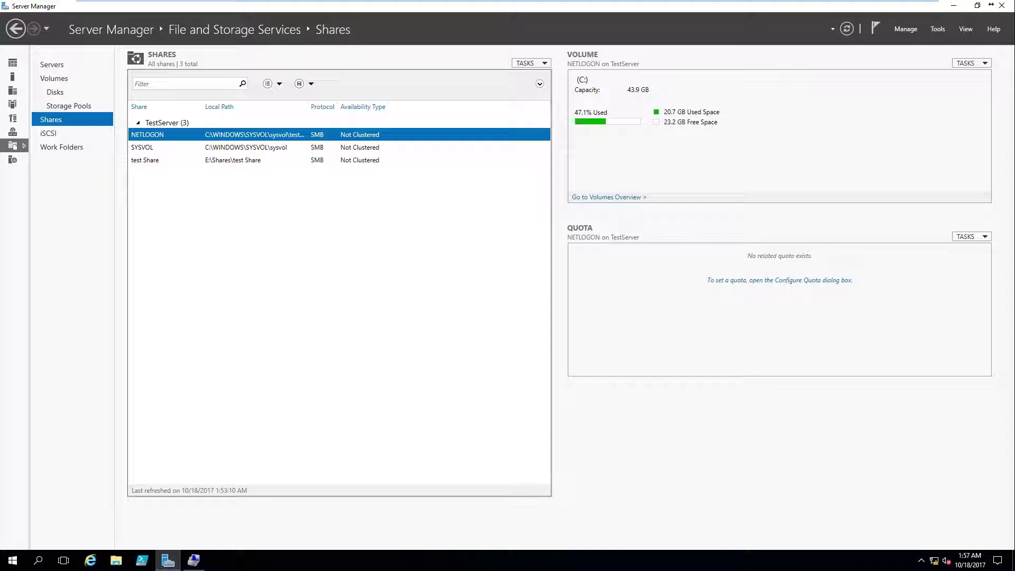
Start a new share using the NFS Share - Advanced profile
{"action": "left_click", "coordinate": [531, 63]}
{"action": "left_click", "coordinate": [550, 75]}
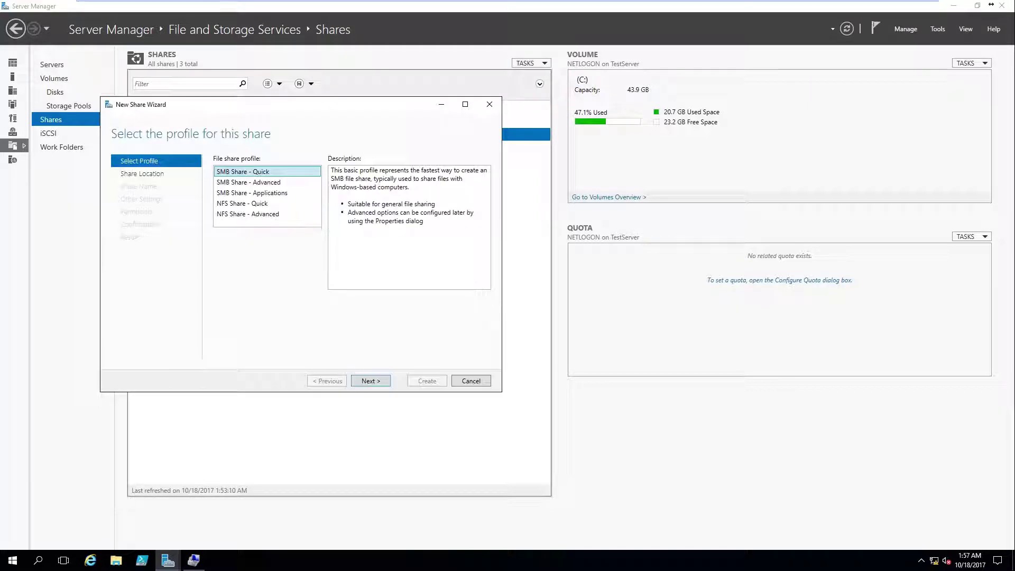
{"action": "left_click", "coordinate": [267, 203]}
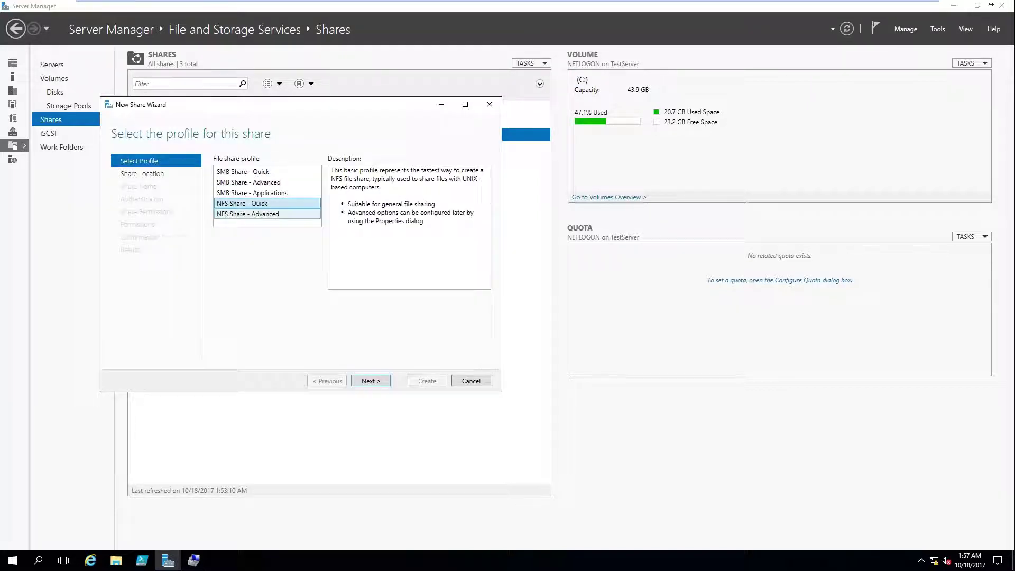
{"action": "left_click", "coordinate": [248, 214]}
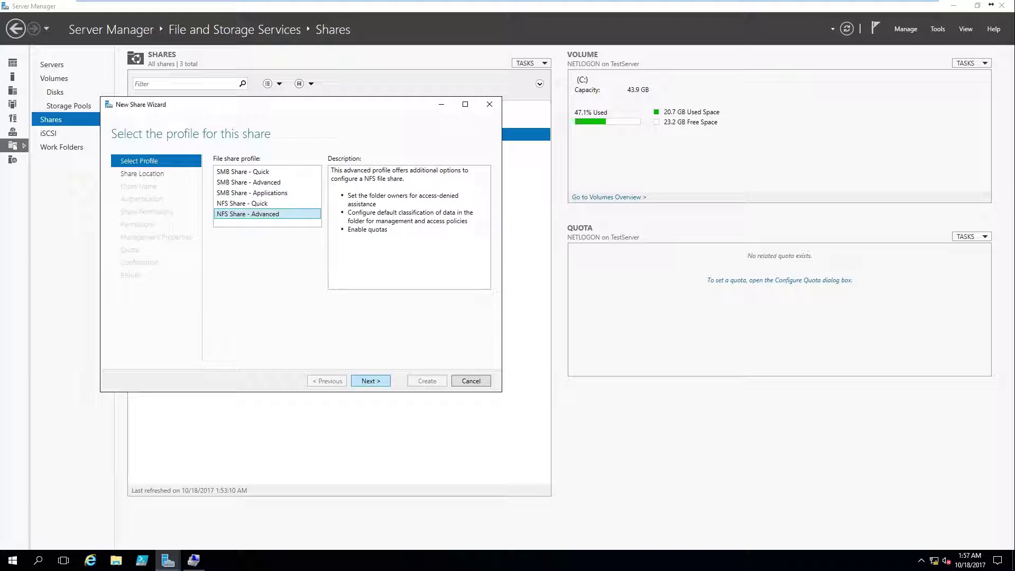
{"action": "left_click", "coordinate": [371, 380]}
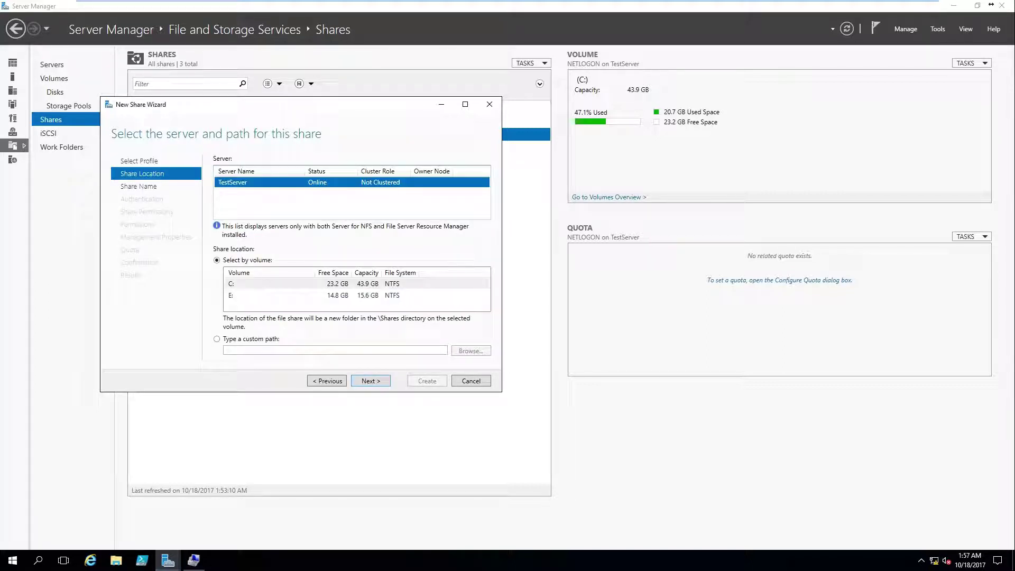
Set the share location to a custom path pointing to the E:\share folder
{"action": "left_click", "coordinate": [270, 295]}
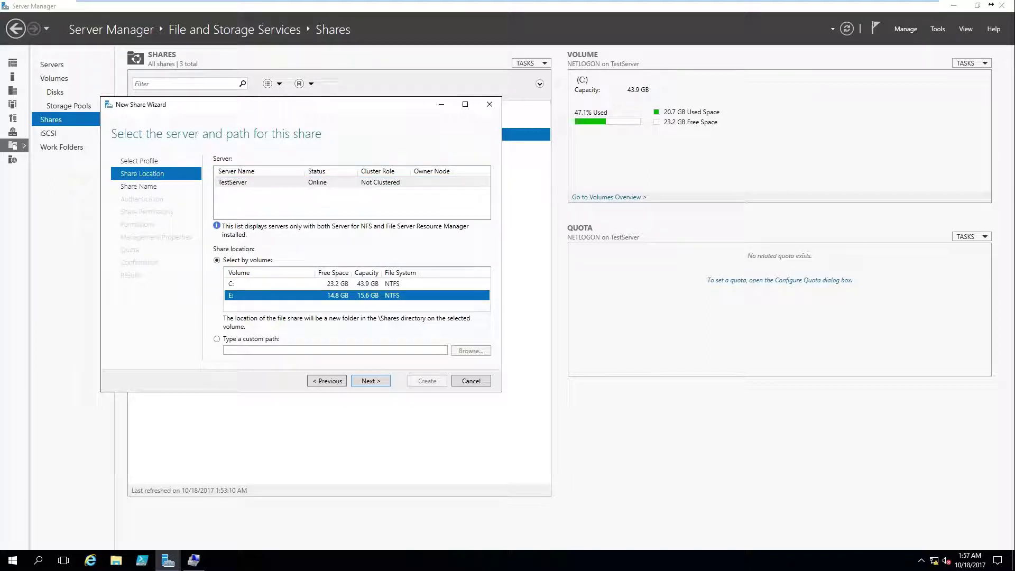
{"action": "left_click", "coordinate": [216, 339]}
{"action": "left_click", "coordinate": [471, 350]}
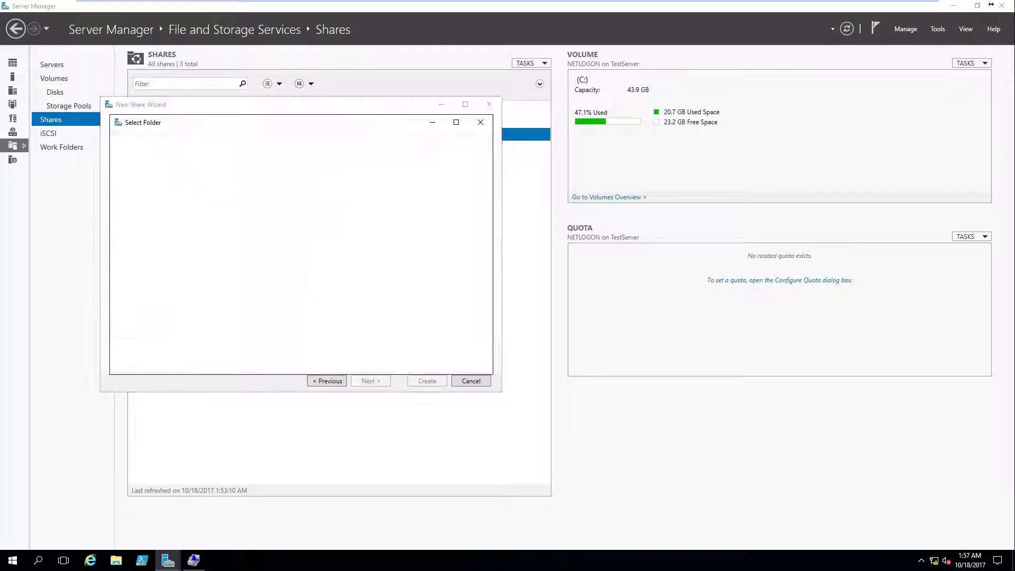
{"action": "left_click", "coordinate": [159, 175]}
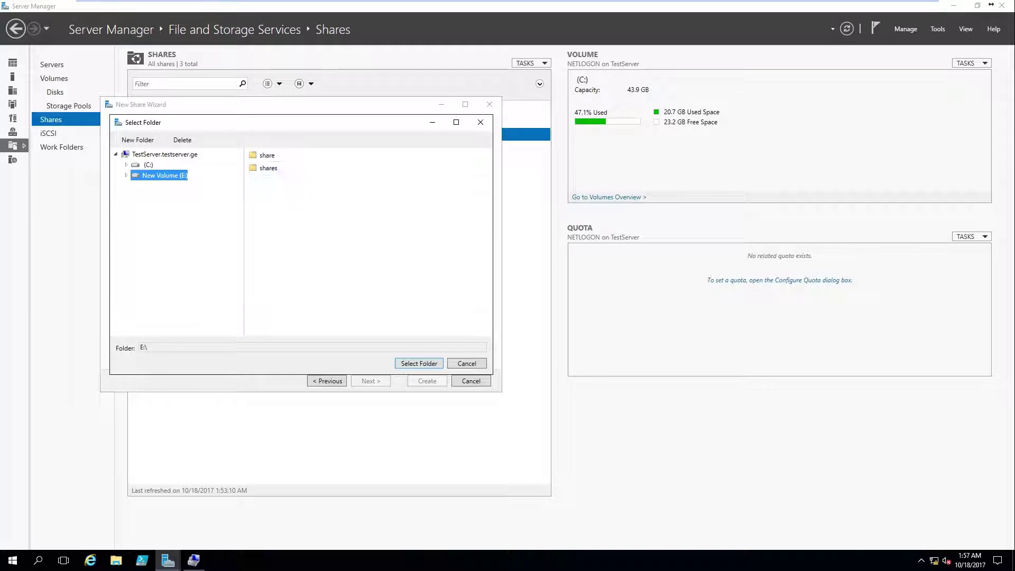
{"action": "left_click", "coordinate": [267, 155]}
{"action": "left_click", "coordinate": [418, 363]}
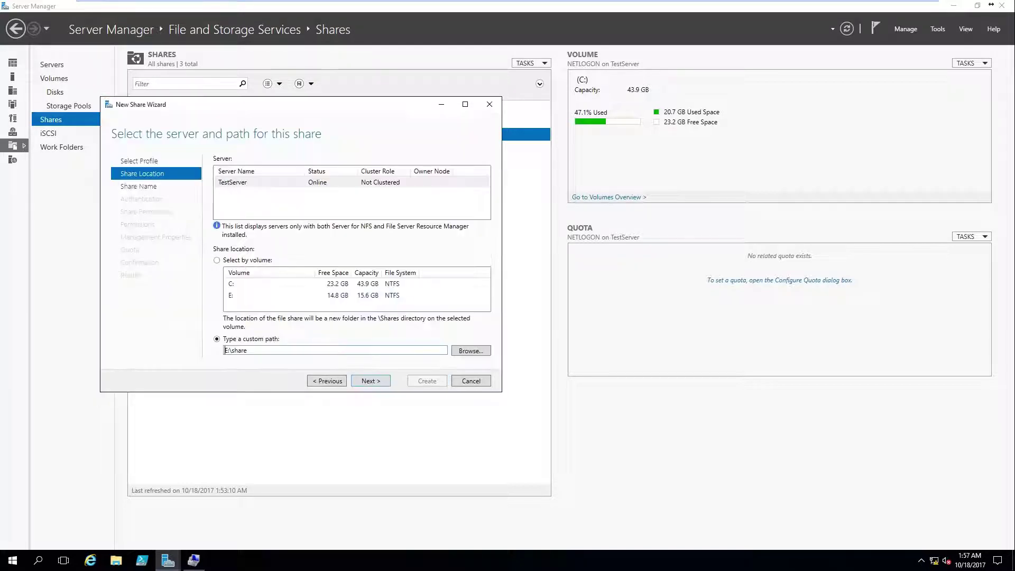
Accept the share location and the share name share, and choose Kerberos v5 authentication (Krb5) for the NFS share
{"action": "key", "text": "Return"}
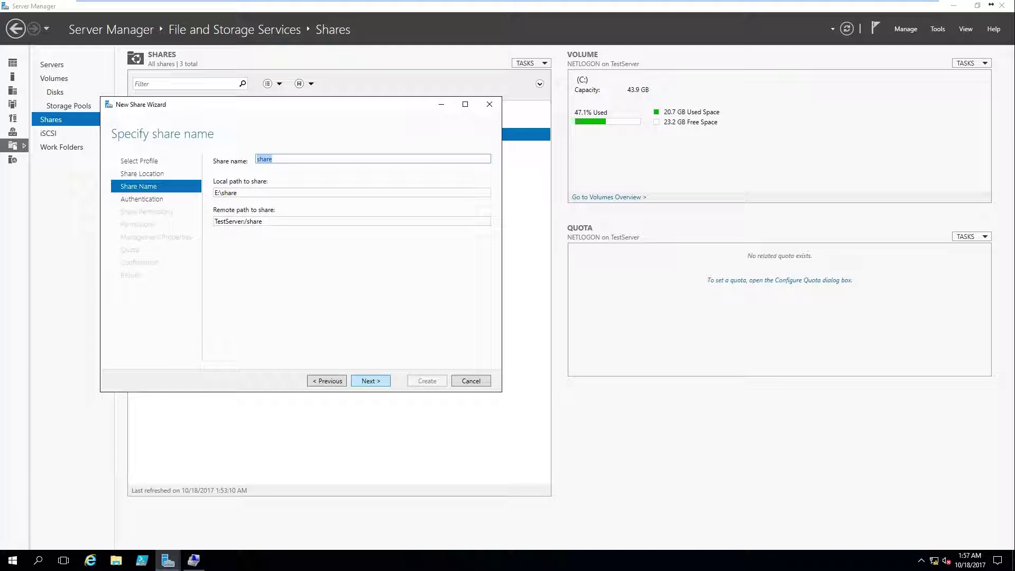
{"action": "key", "text": "Tab"}
{"action": "key", "text": "Tab"}
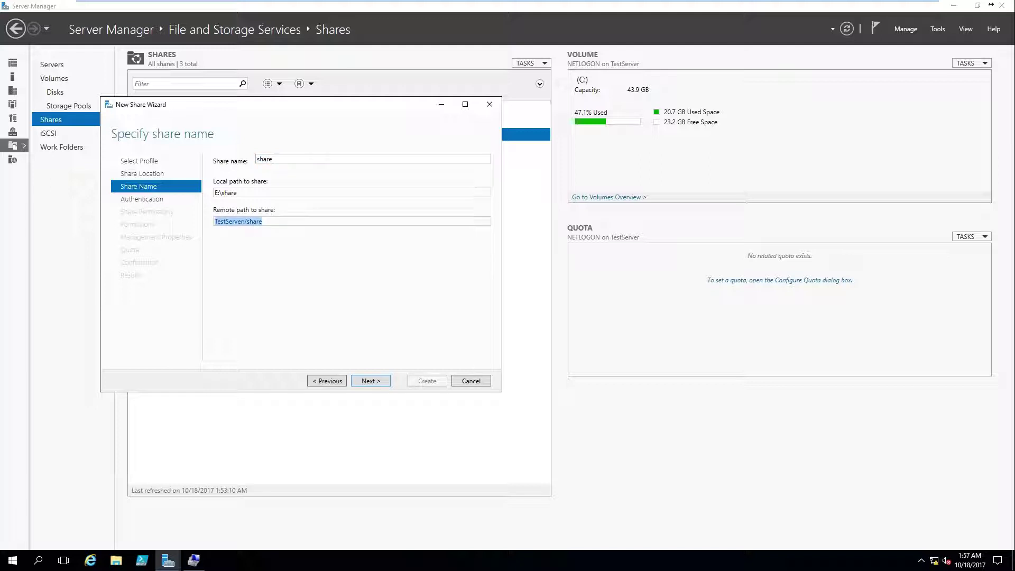
{"action": "left_click", "coordinate": [362, 378]}
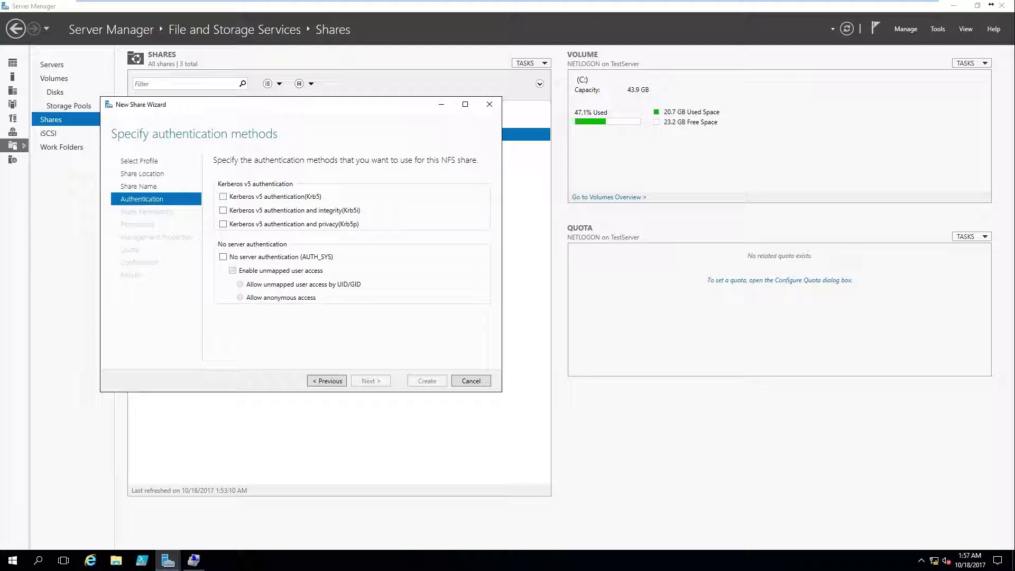
{"action": "left_click", "coordinate": [223, 196]}
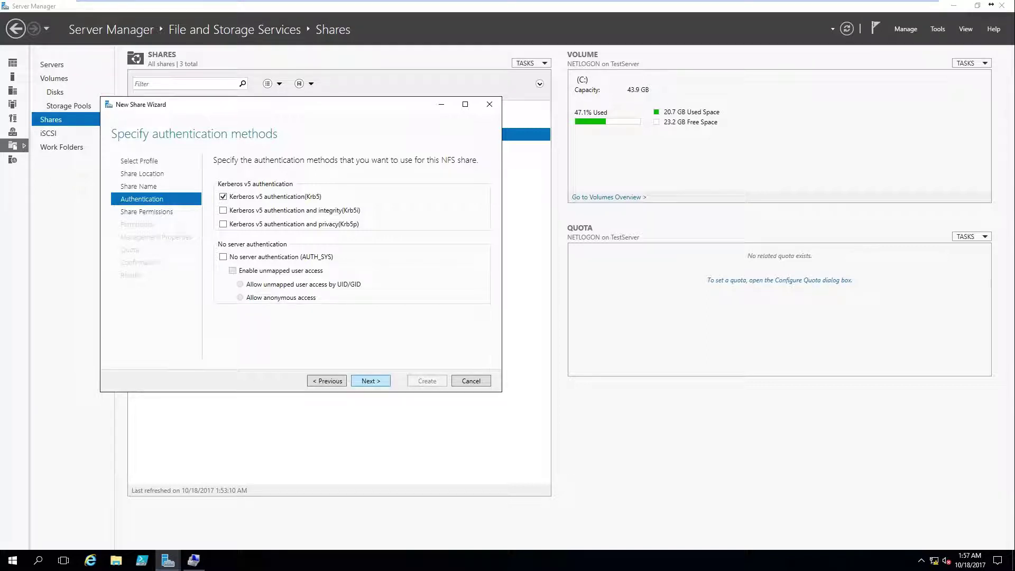
{"action": "left_click", "coordinate": [366, 379]}
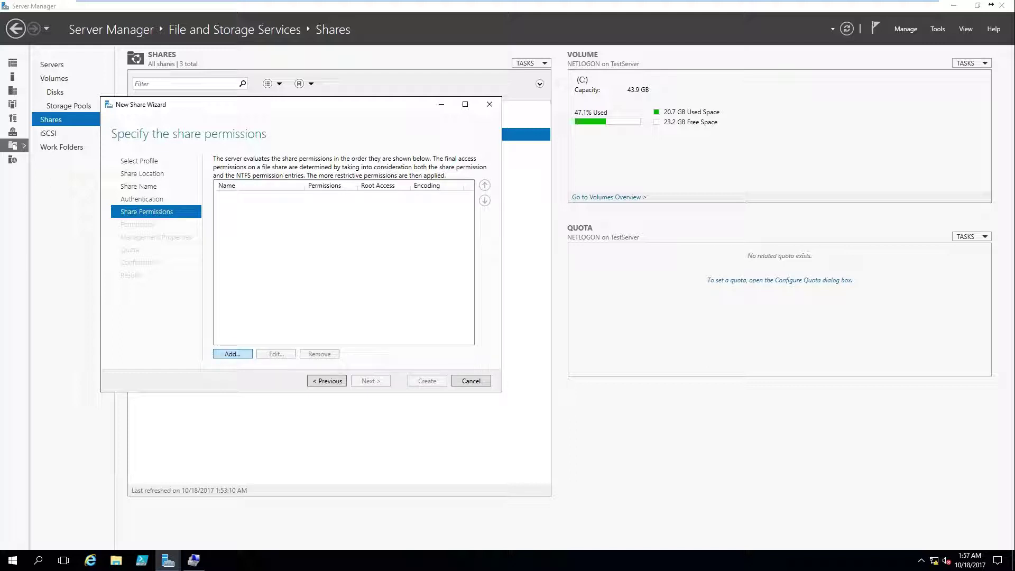
Start adding an NFS share permission and specify 127.0.0.1 as its host
{"action": "left_click", "coordinate": [232, 354]}
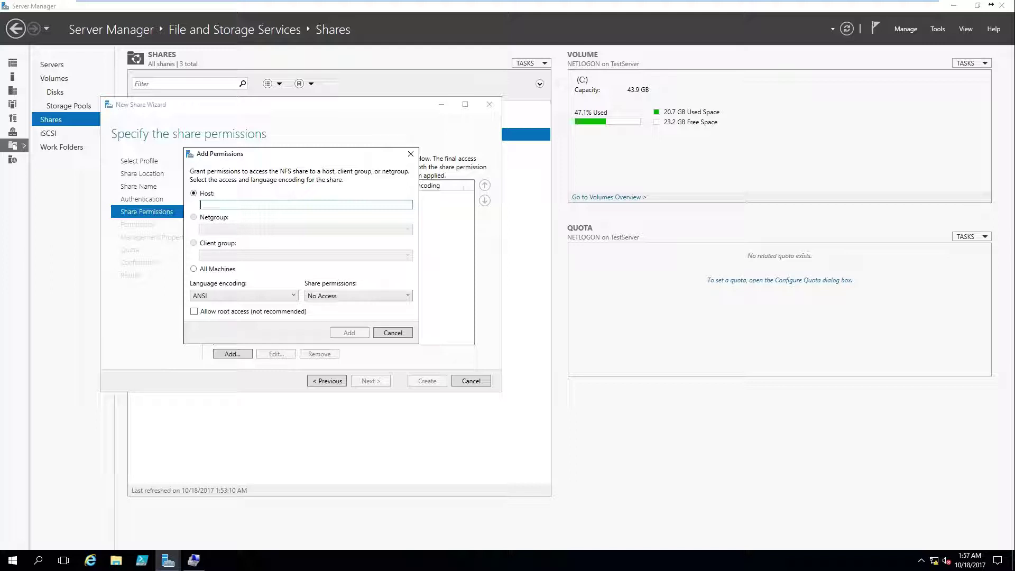
{"action": "type", "text": "1"}
{"action": "type", "text": "you"}
{"action": "type", "text": "r host"}
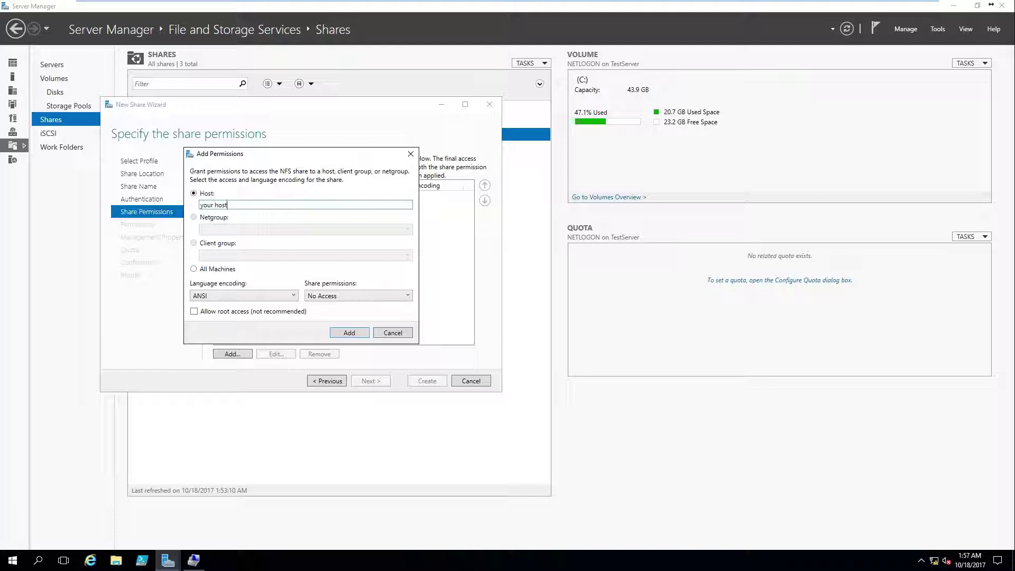
{"action": "key", "text": "ctrl+a"}
{"action": "type", "text": "127.0.0"}
Add the host's permission with Read / Write access, ANSI encoding and no root access, and continue to the folder permissions
{"action": "left_click", "coordinate": [358, 295]}
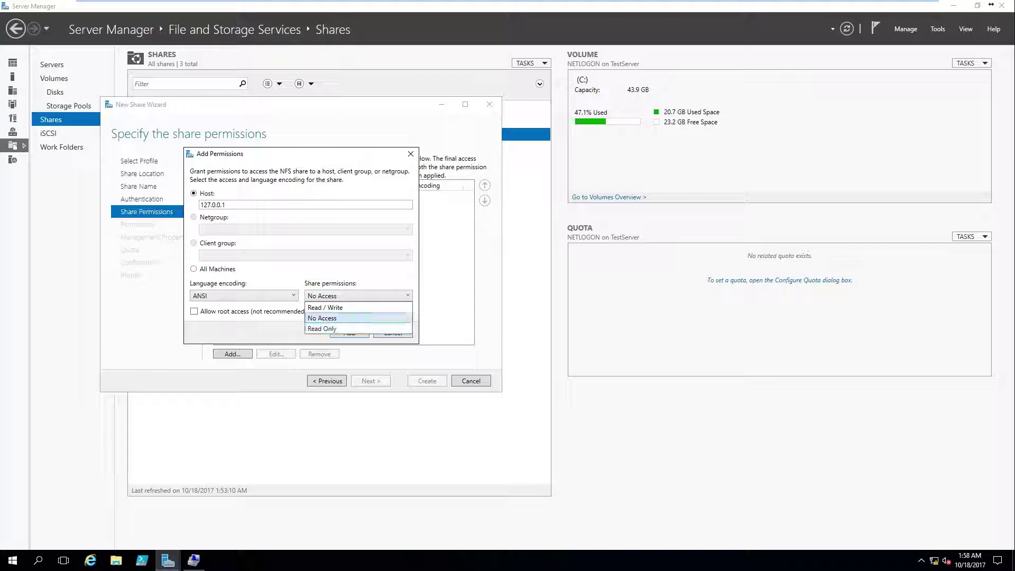
{"action": "left_click", "coordinate": [325, 308]}
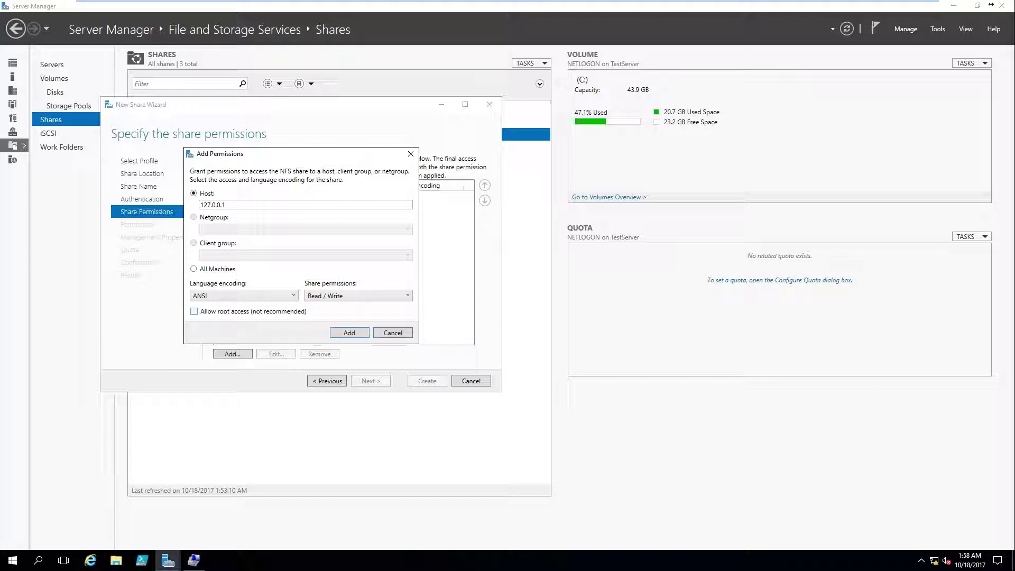
{"action": "left_click", "coordinate": [244, 295]}
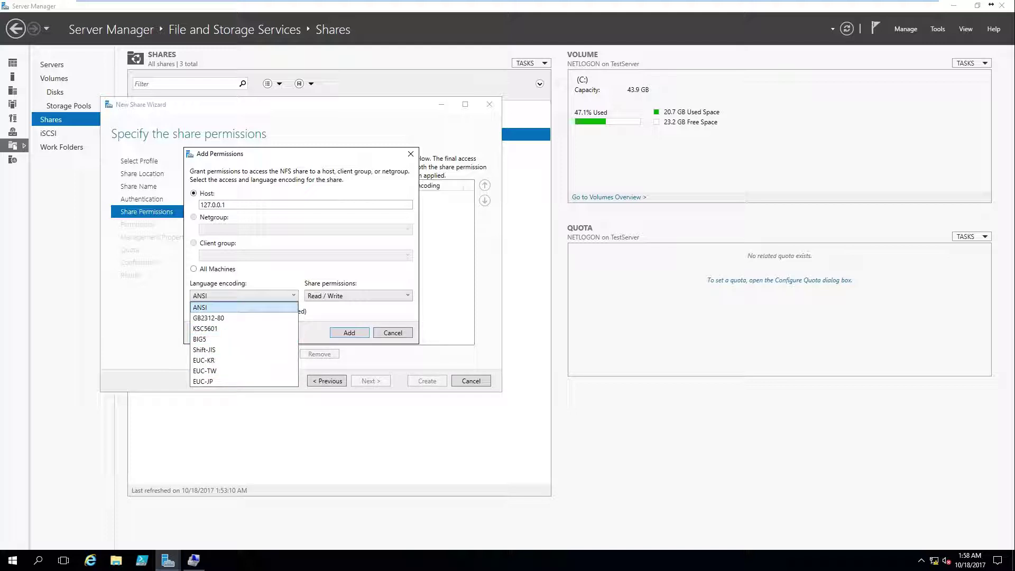
{"action": "left_click", "coordinate": [222, 308]}
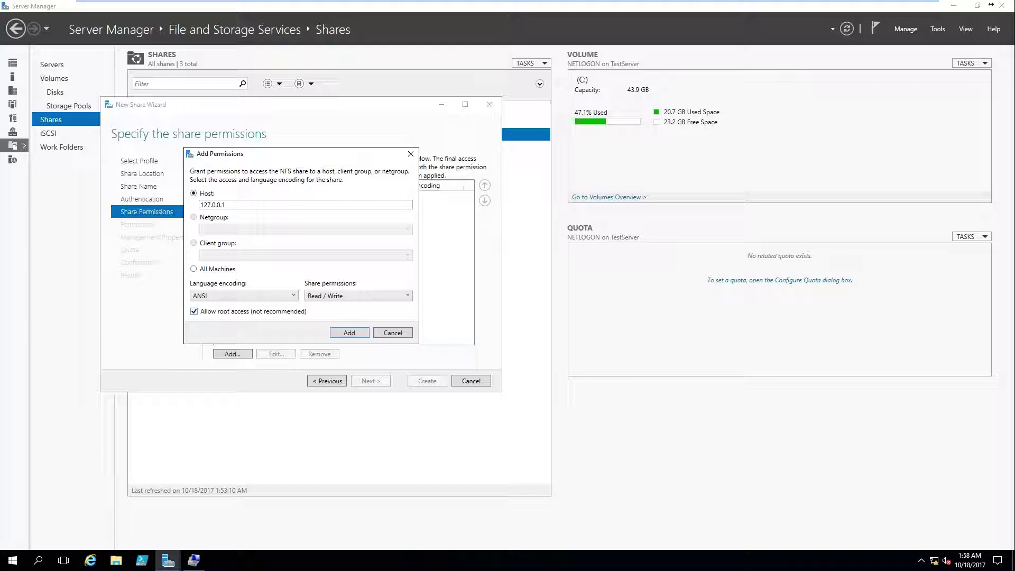
{"action": "left_click", "coordinate": [194, 311]}
{"action": "key", "text": "space"}
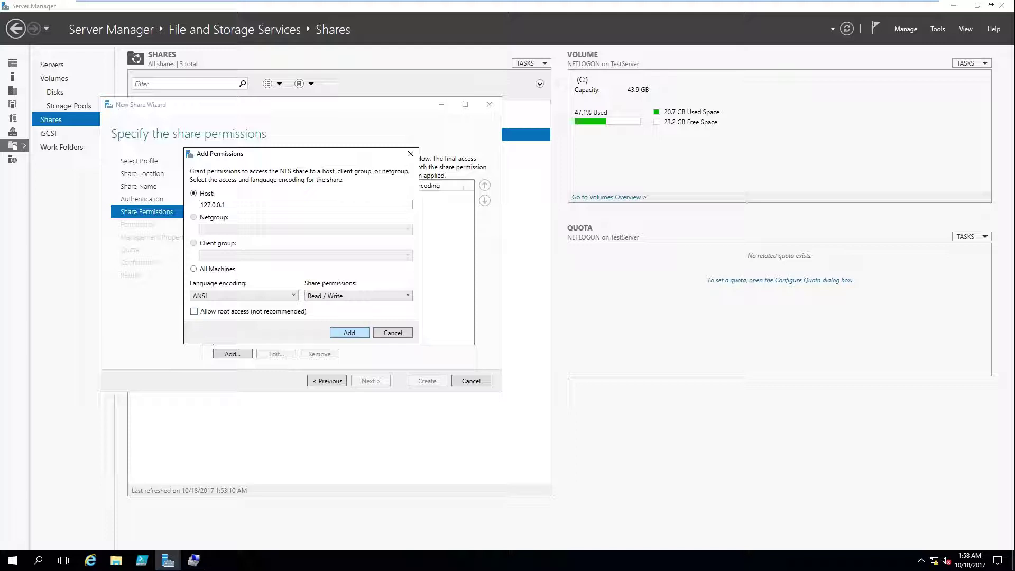
{"action": "key", "text": "Return"}
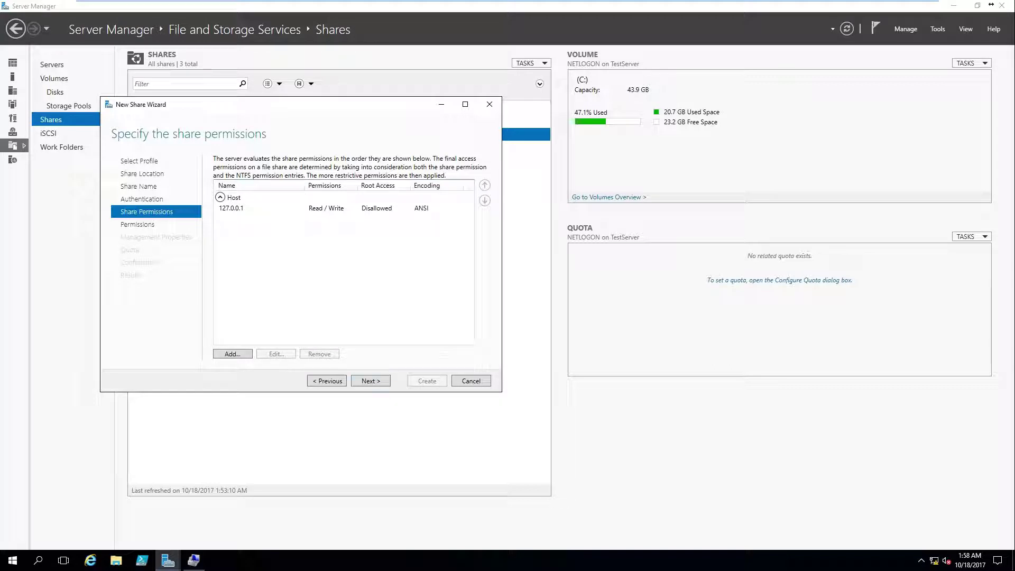
{"action": "left_click", "coordinate": [343, 208]}
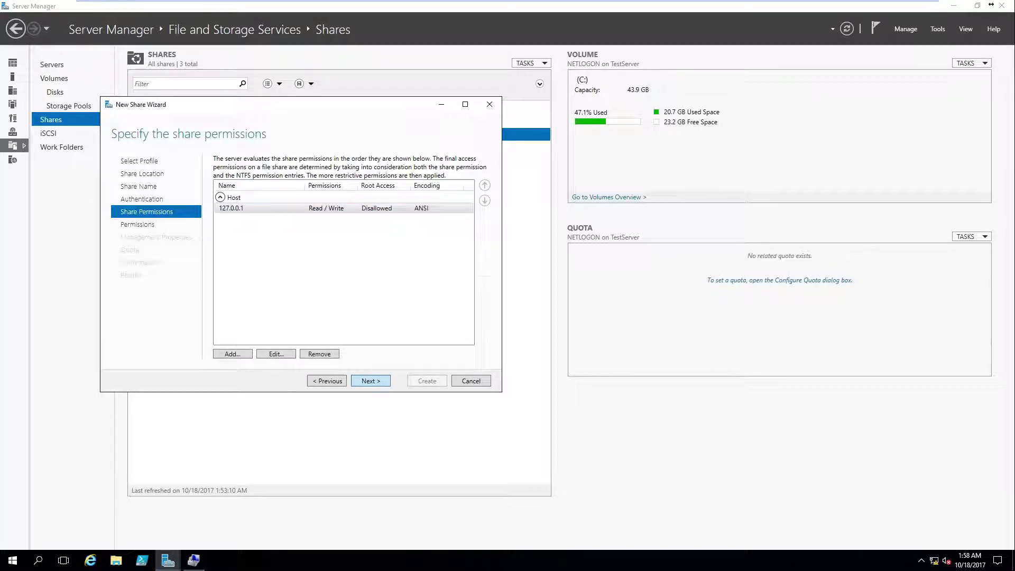
{"action": "key", "text": "Return"}
Review the Permissions, Auditing and Effective Access pages of the advanced security settings for E:\share
{"action": "key", "text": "alt+c"}
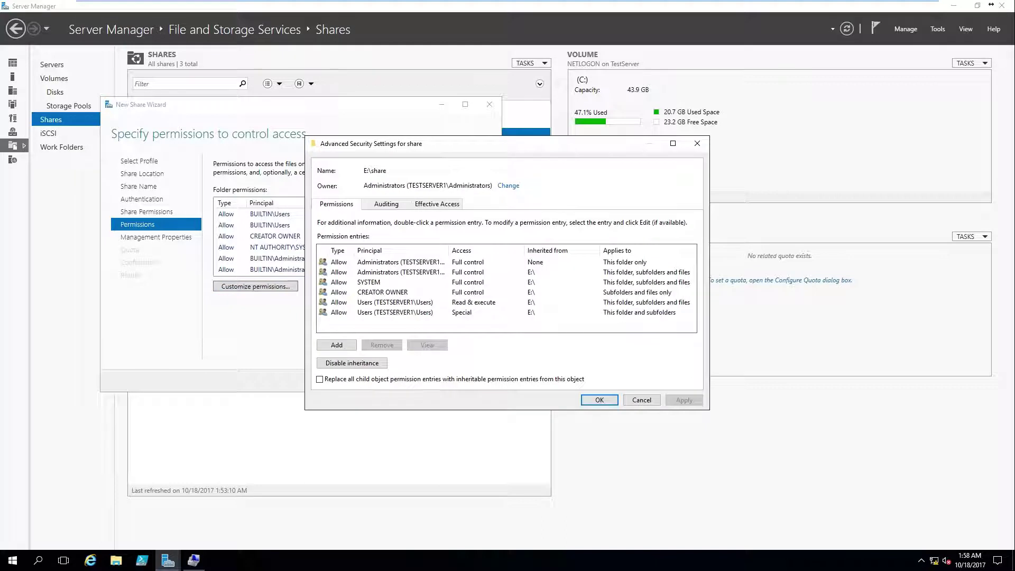
{"action": "key", "text": "ctrl+Tab"}
{"action": "key", "text": "ctrl+Tab"}
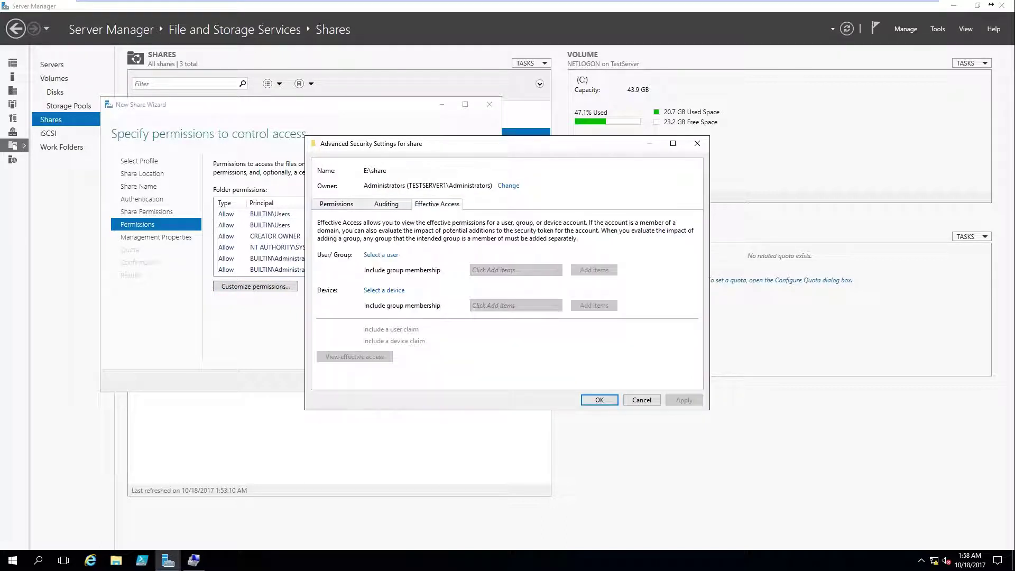
{"action": "key", "text": "ctrl+shift+Tab"}
{"action": "key", "text": "ctrl+shift+Tab"}
{"action": "key", "text": "Return"}
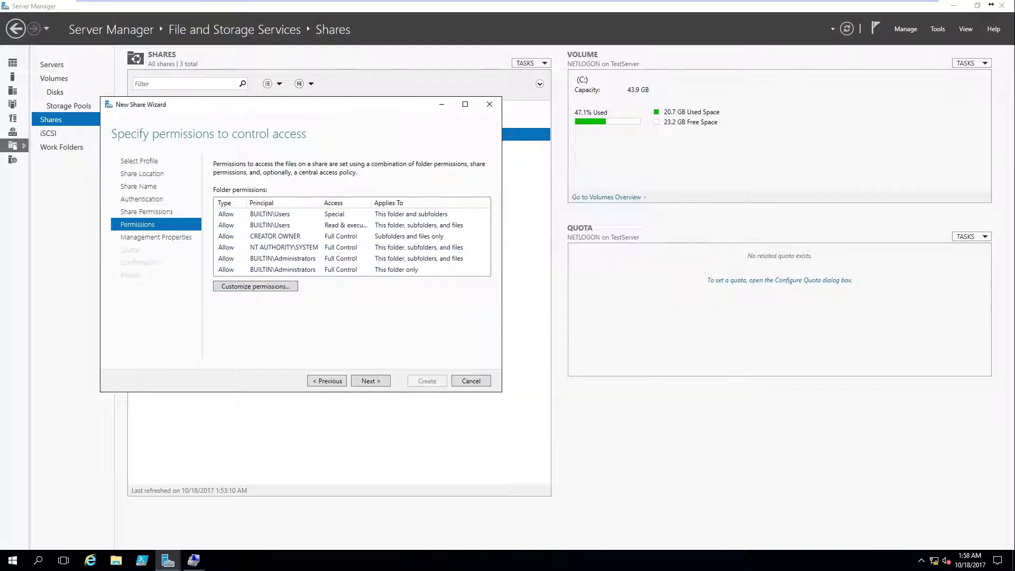
Leave the folder management properties empty, apply no quota, create the NFS share and close the wizard
{"action": "key", "text": "alt+n"}
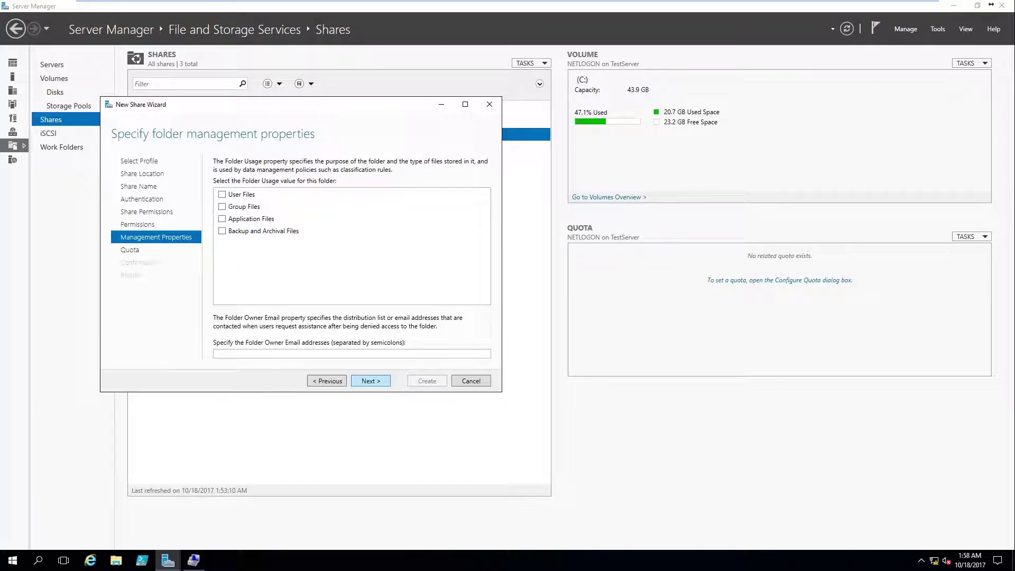
{"action": "key", "text": "alt+n"}
{"action": "key", "text": "Down"}
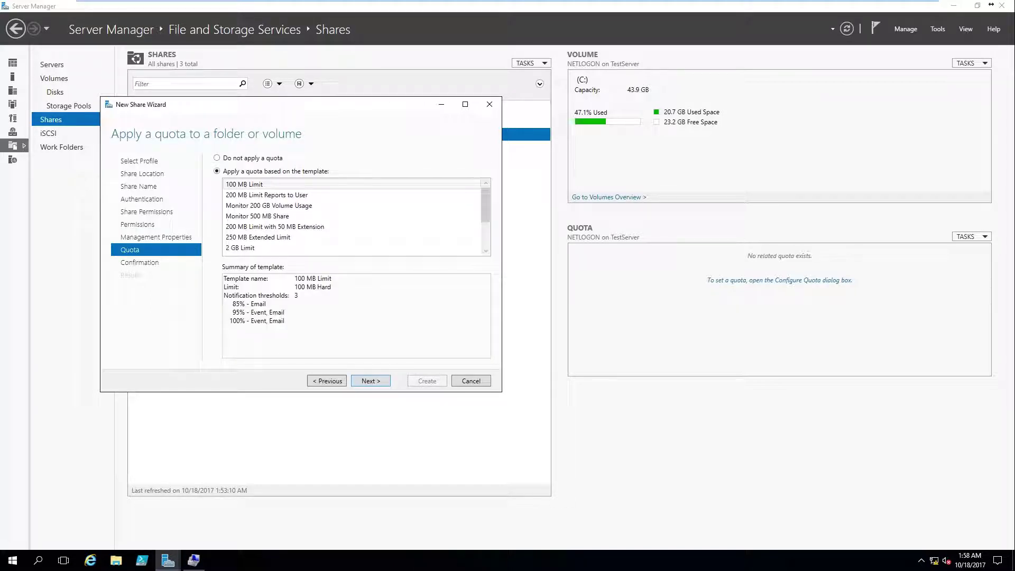
{"action": "key", "text": "Up"}
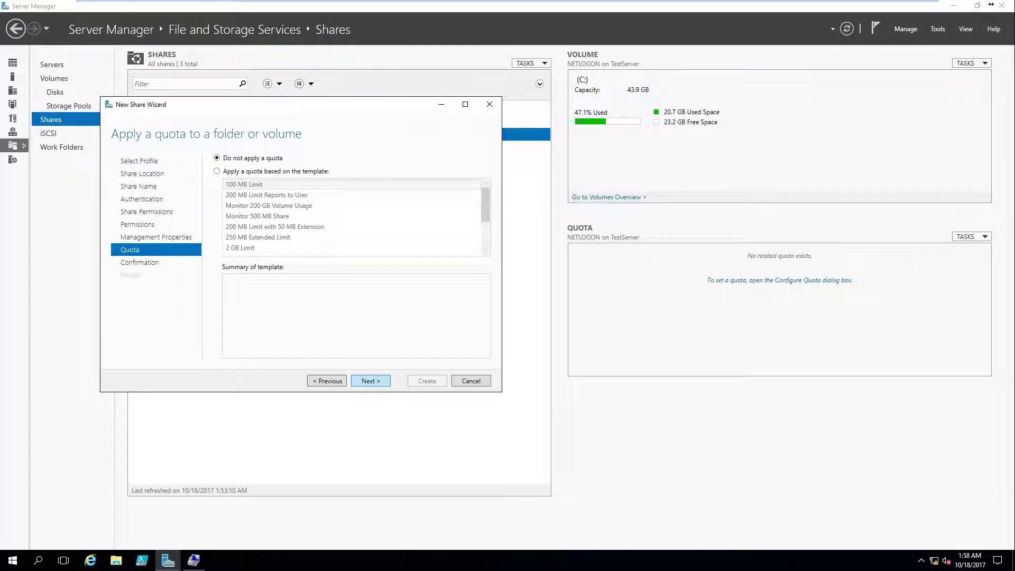
{"action": "key", "text": "alt+n"}
{"action": "key", "text": "Return"}
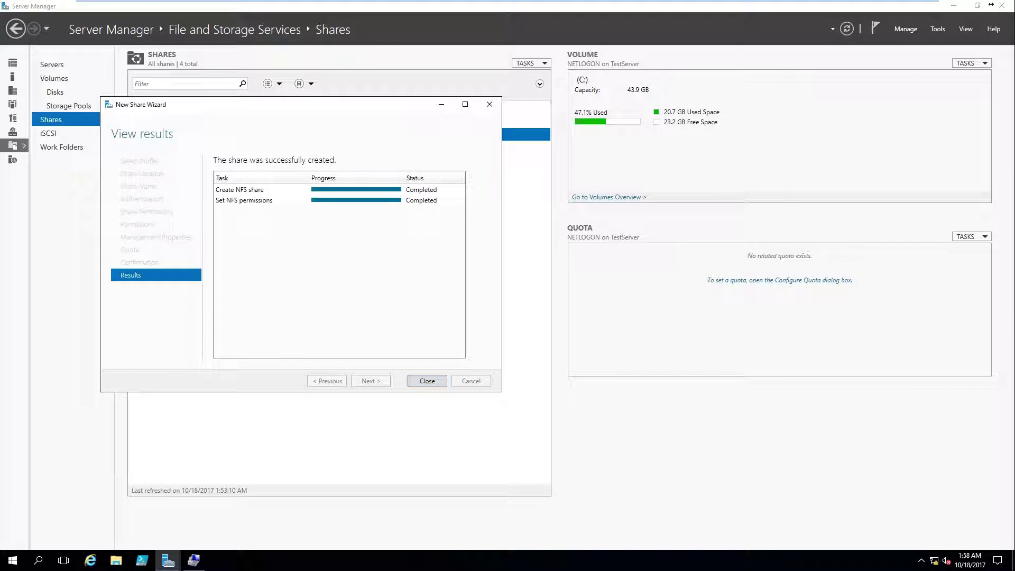
{"action": "key", "text": "Return"}
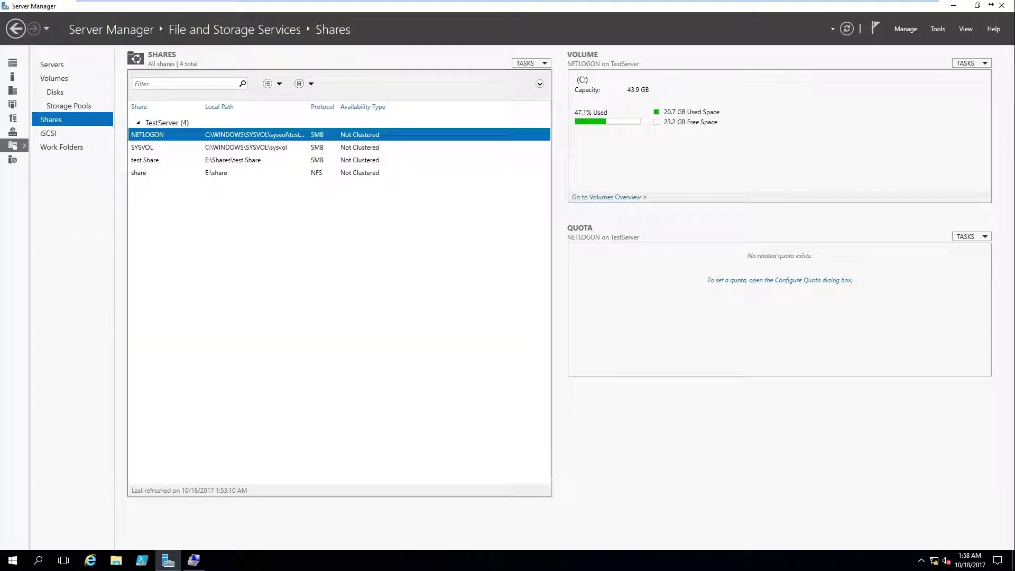
Open the properties of test Share and examine its Share, Auditing and Effective Access security settings
{"action": "left_click", "coordinate": [144, 160]}
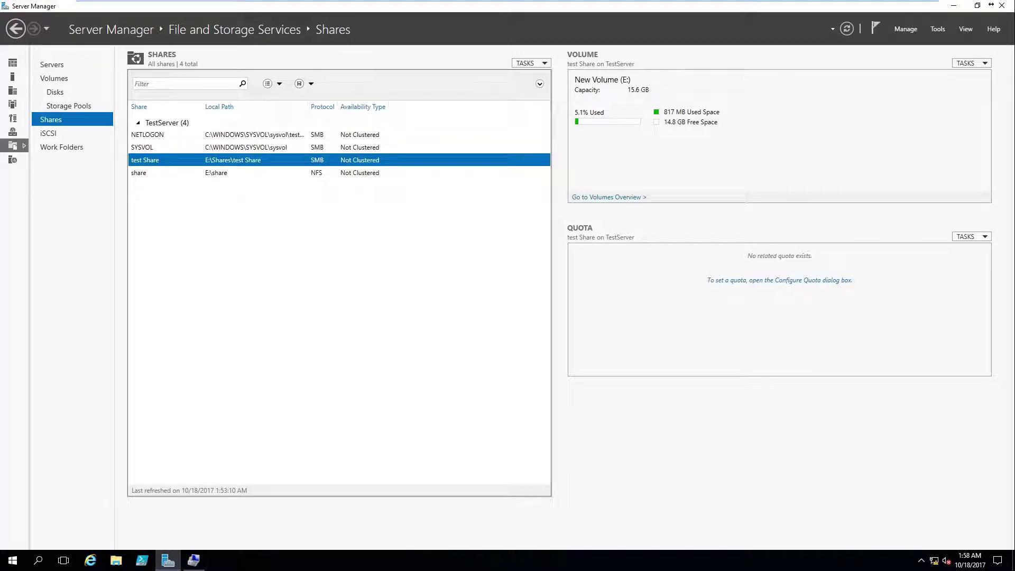
{"action": "left_click", "coordinate": [145, 172]}
{"action": "left_click", "coordinate": [145, 159]}
{"action": "right_click", "coordinate": [144, 159]}
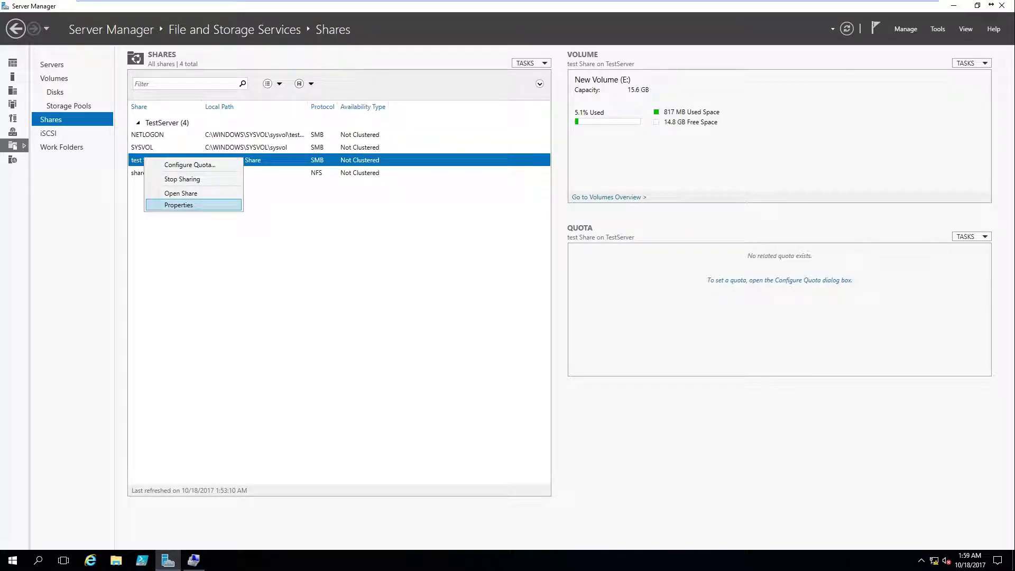
{"action": "left_click", "coordinate": [180, 205]}
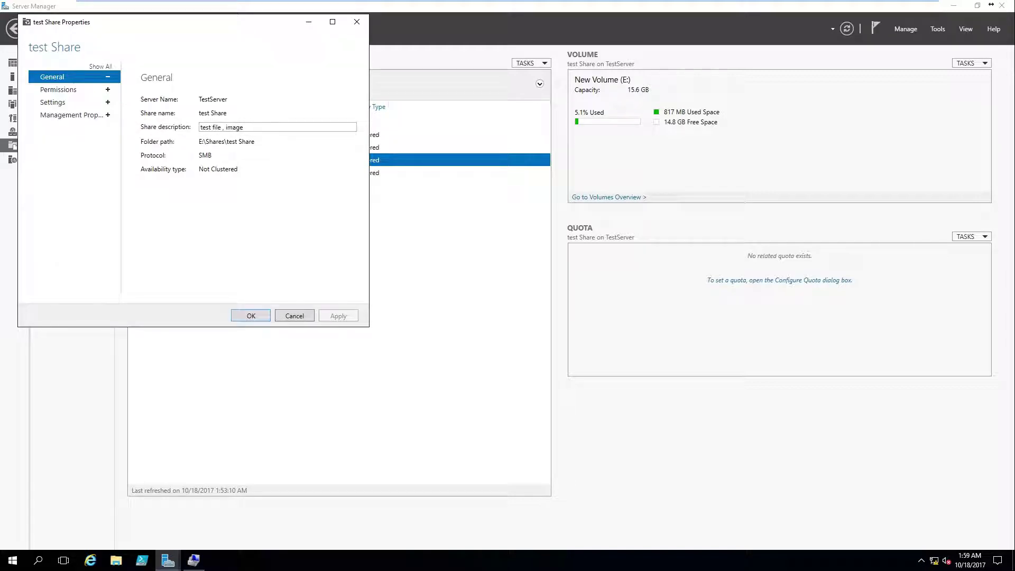
{"action": "left_click", "coordinate": [58, 90]}
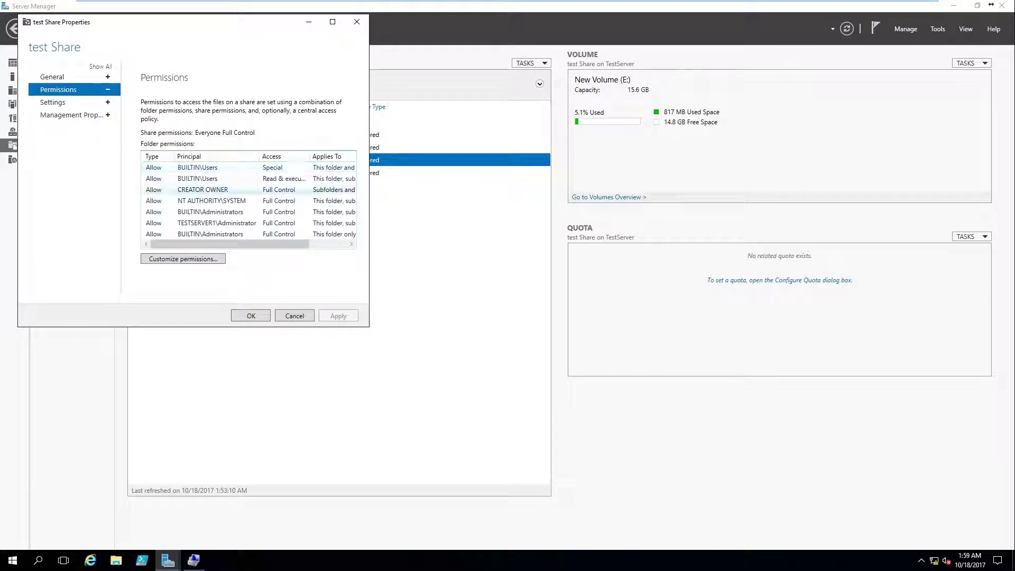
{"action": "left_click", "coordinate": [182, 258]}
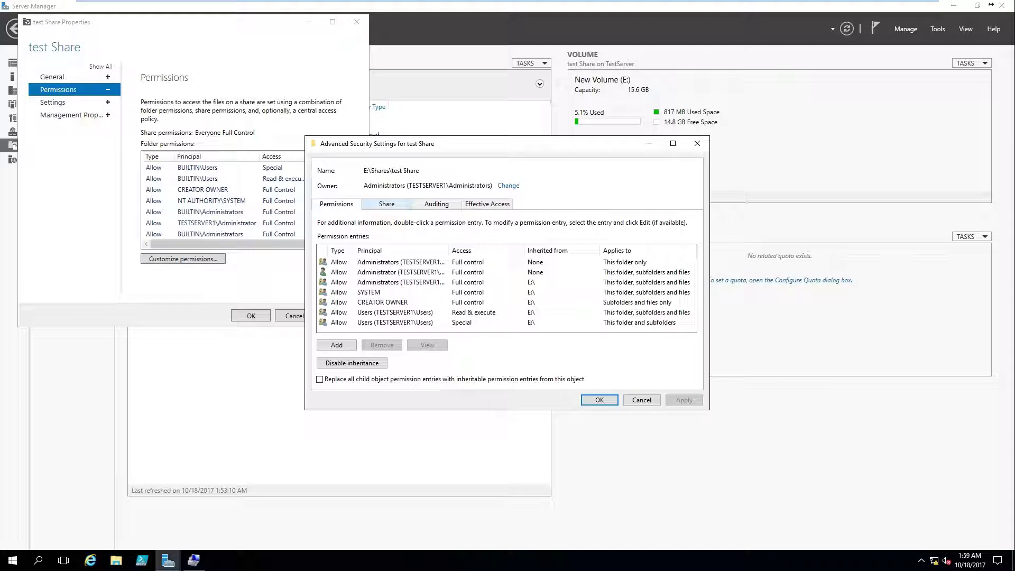
{"action": "left_click", "coordinate": [386, 204]}
{"action": "left_click", "coordinate": [435, 204]}
{"action": "left_click", "coordinate": [487, 203]}
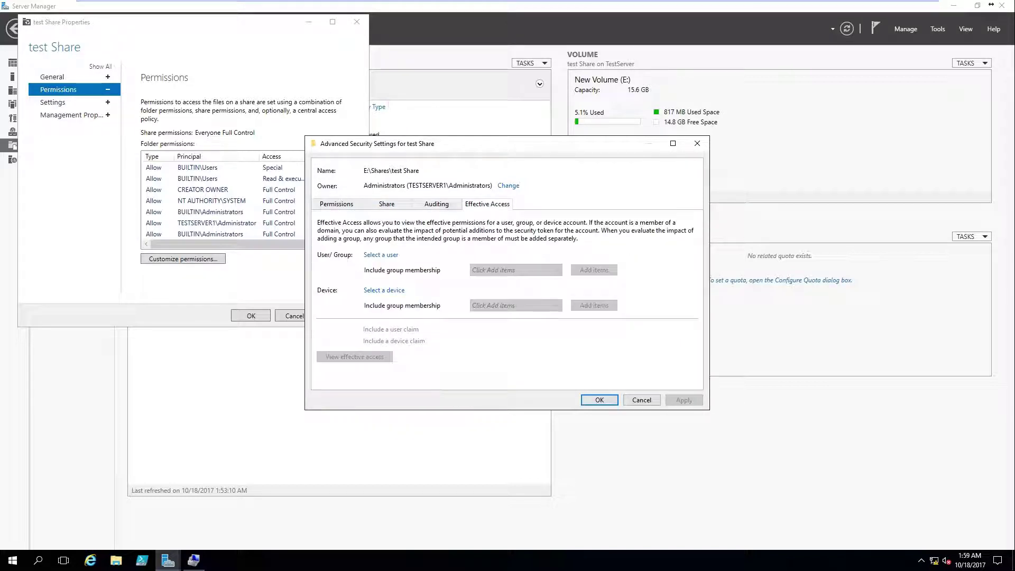
{"action": "left_click", "coordinate": [335, 203]}
{"action": "left_click", "coordinate": [697, 144]}
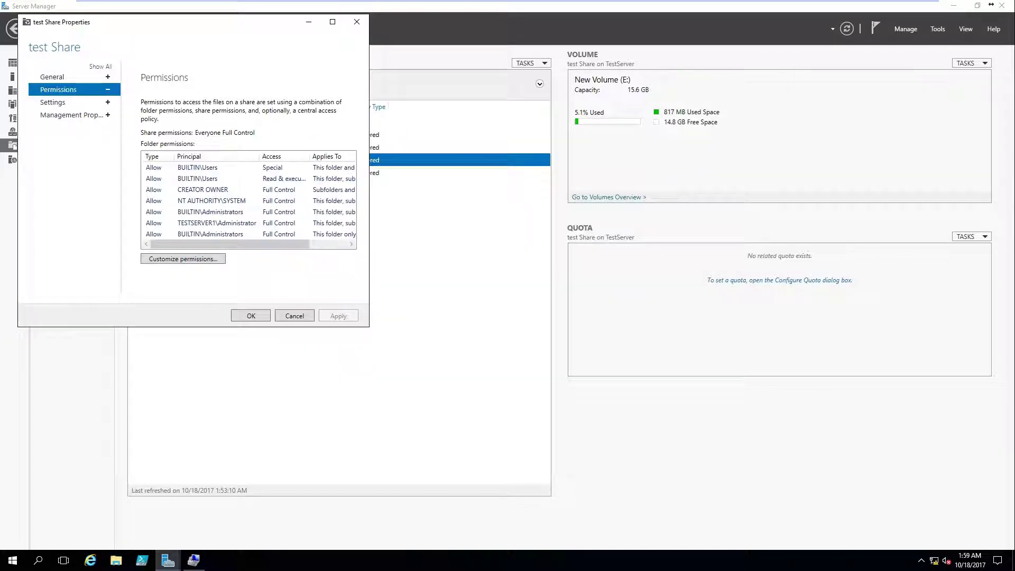
Clear the User Files folder usage in test Share's management properties and apply the change
{"action": "left_click", "coordinate": [52, 103]}
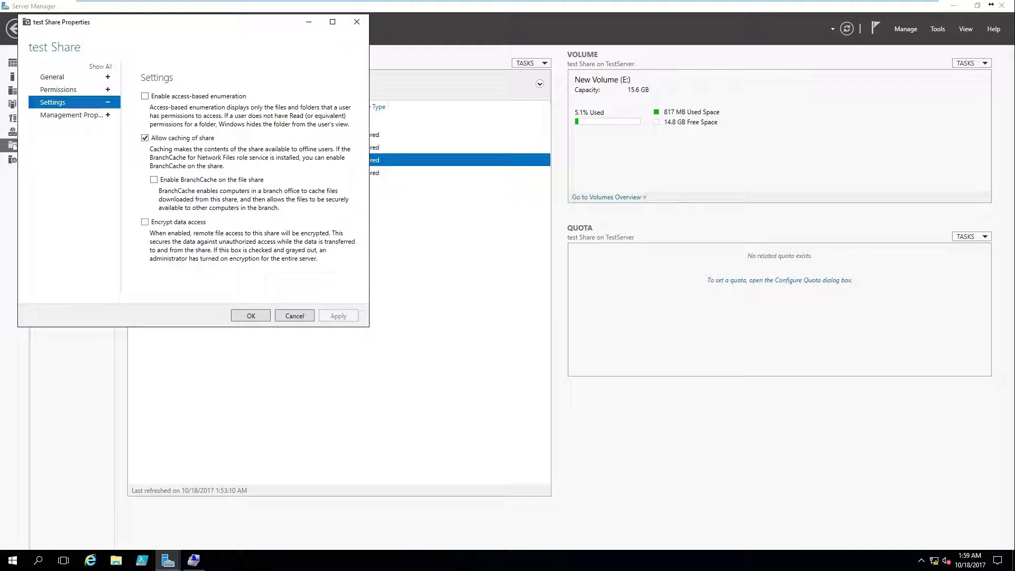
{"action": "left_click", "coordinate": [71, 115]}
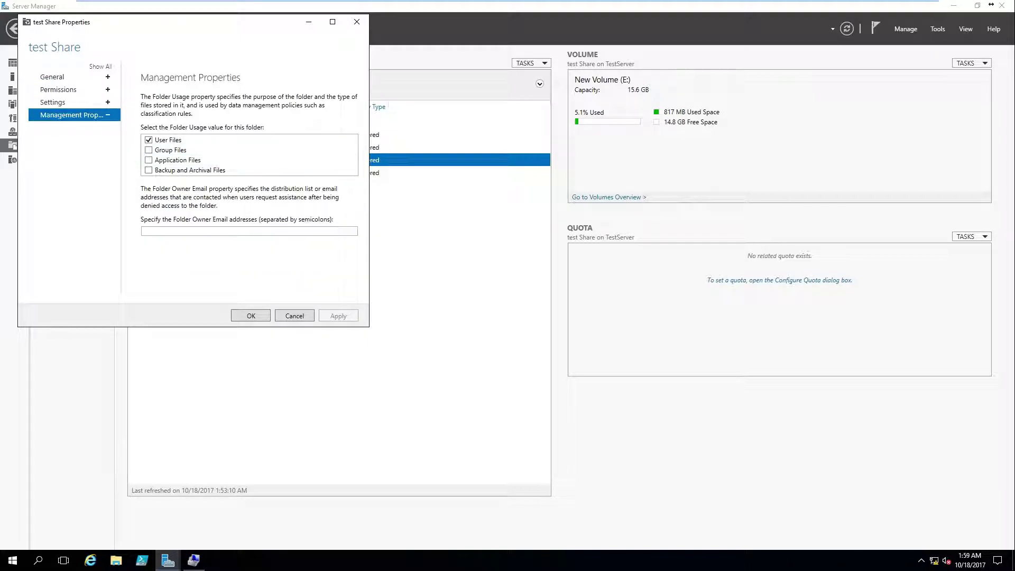
{"action": "left_click", "coordinate": [148, 140]}
{"action": "left_click", "coordinate": [338, 316]}
{"action": "left_click", "coordinate": [251, 315]}
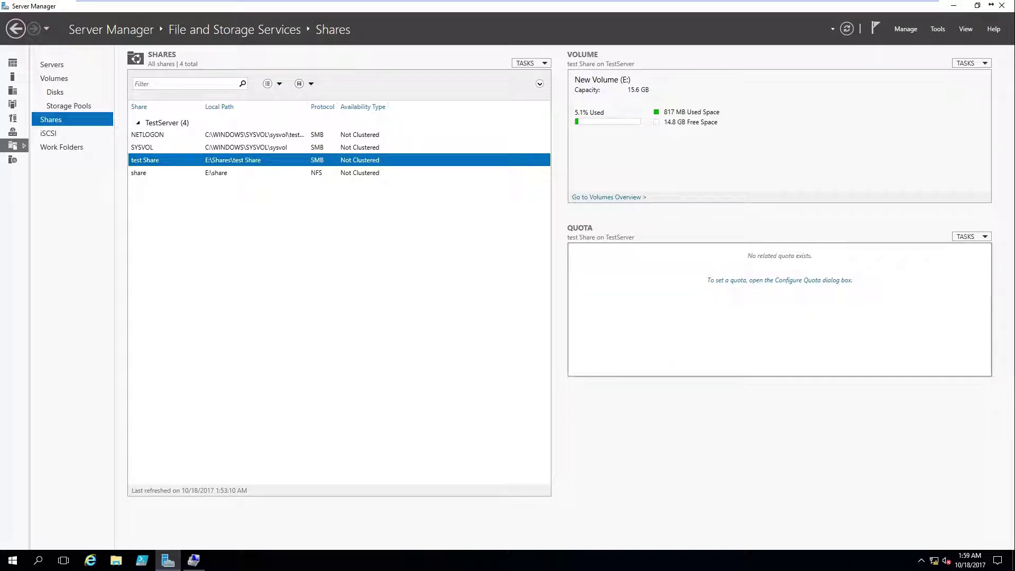
Configure test Share's quota with the 10 GB Limit template, automatically creating and applying quotas for all users
{"action": "left_click", "coordinate": [972, 237]}
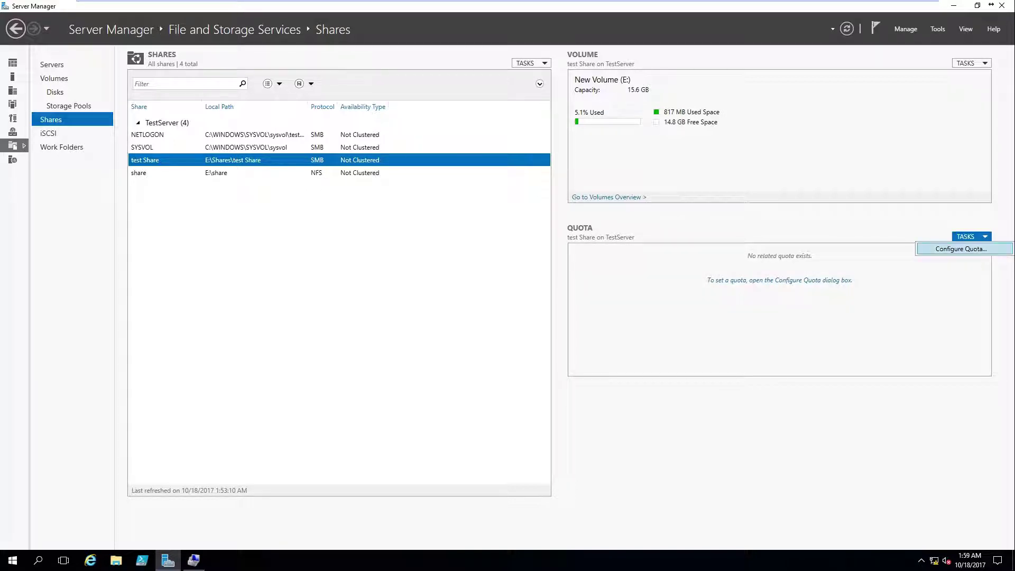
{"action": "left_click", "coordinate": [947, 249]}
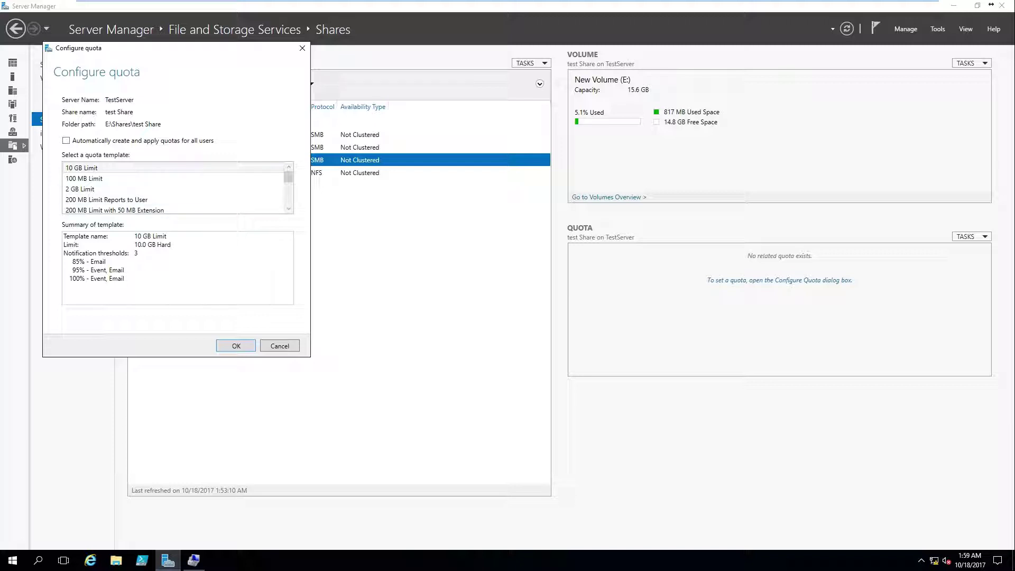
{"action": "mouse_move", "coordinate": [288, 177]}
{"action": "left_mouse_down"}
{"action": "mouse_move", "coordinate": [288, 199]}
{"action": "mouse_move", "coordinate": [288, 176]}
{"action": "left_mouse_up"}
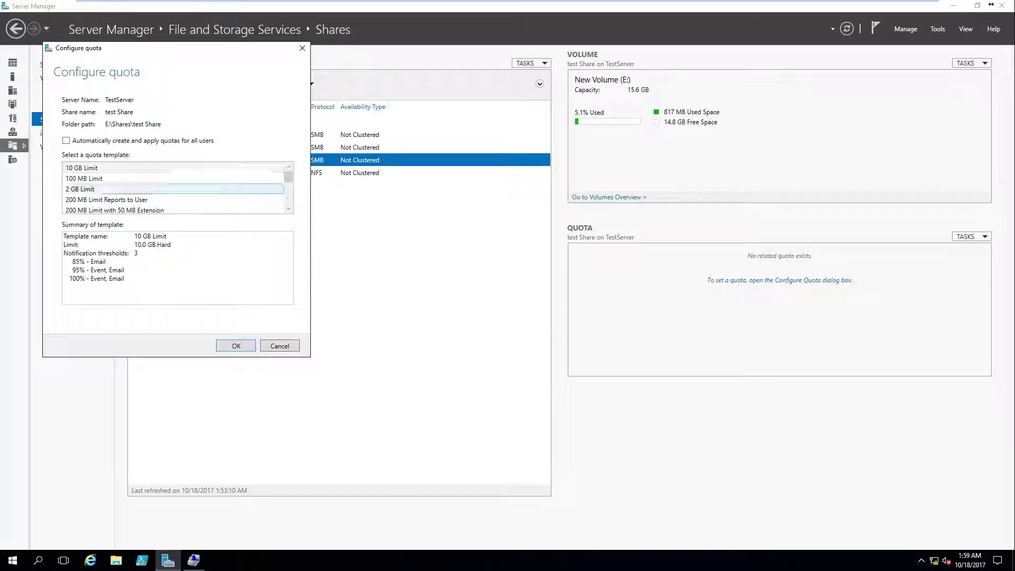
{"action": "left_click", "coordinate": [66, 140]}
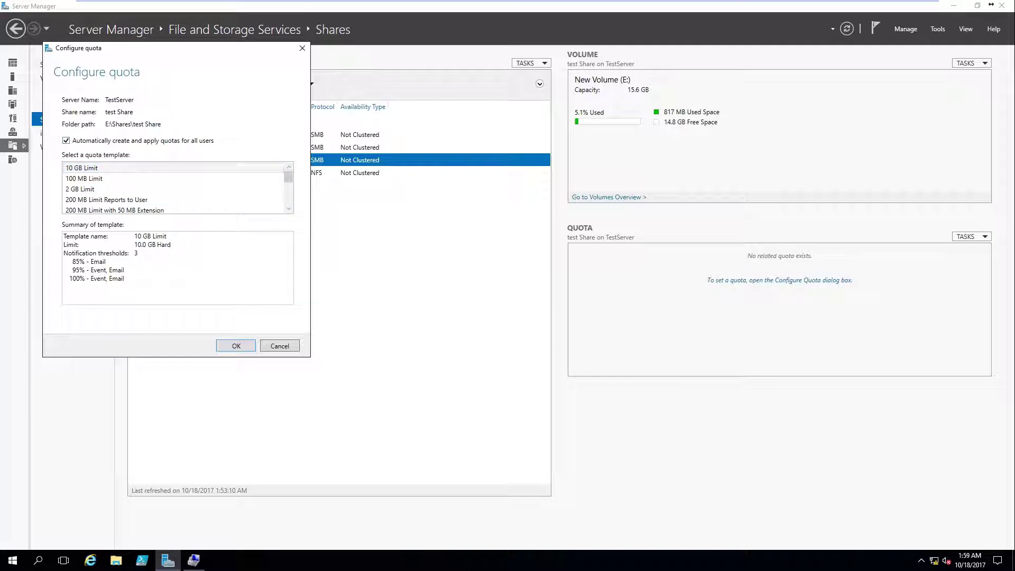
{"action": "key", "text": "Return"}
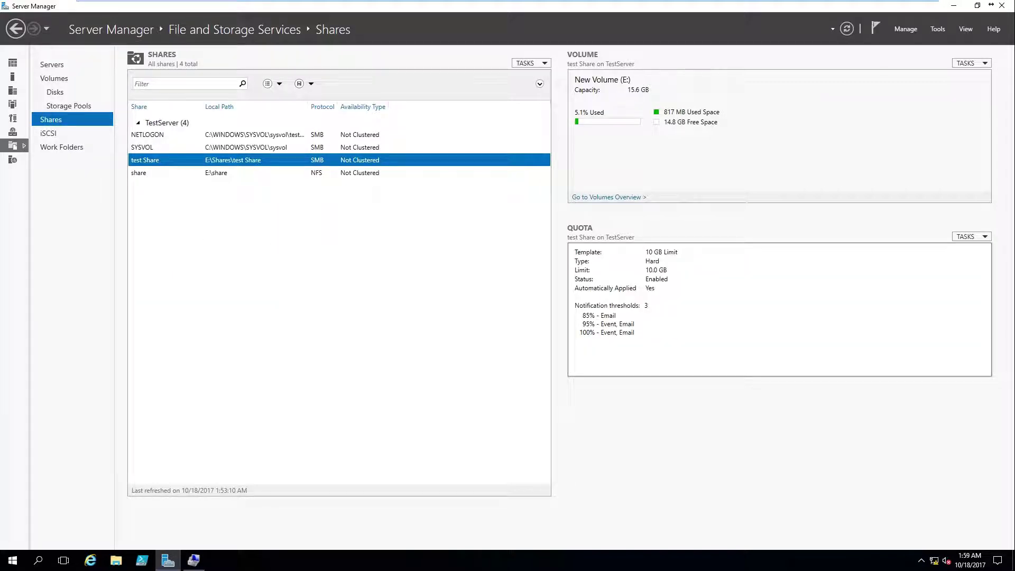
{"action": "key", "text": "Escape"}
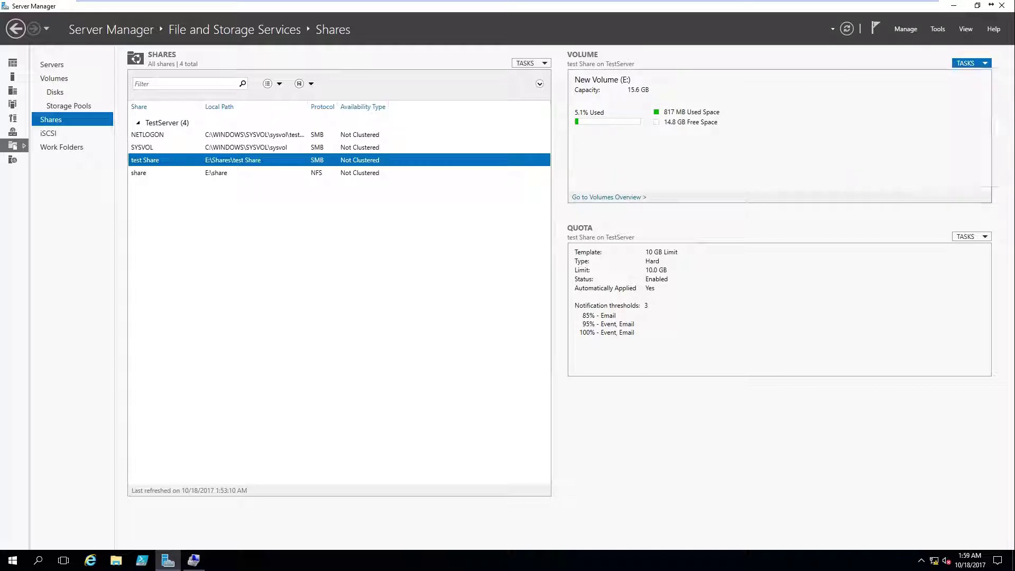
Examine the quota configuration options for the NFS share at E:\share and close them without applying a quota
{"action": "left_click", "coordinate": [154, 173]}
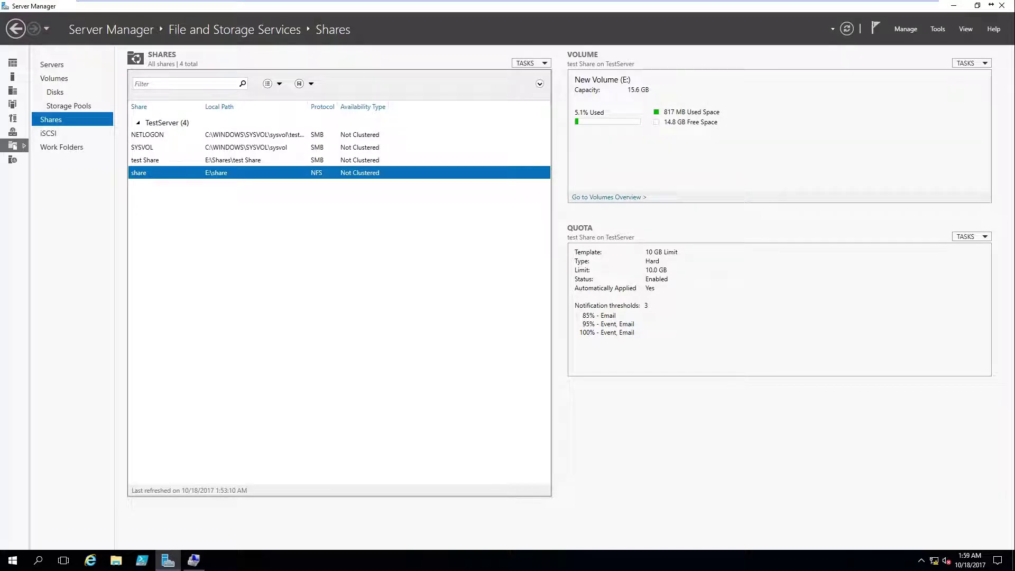
{"action": "right_click", "coordinate": [155, 173]}
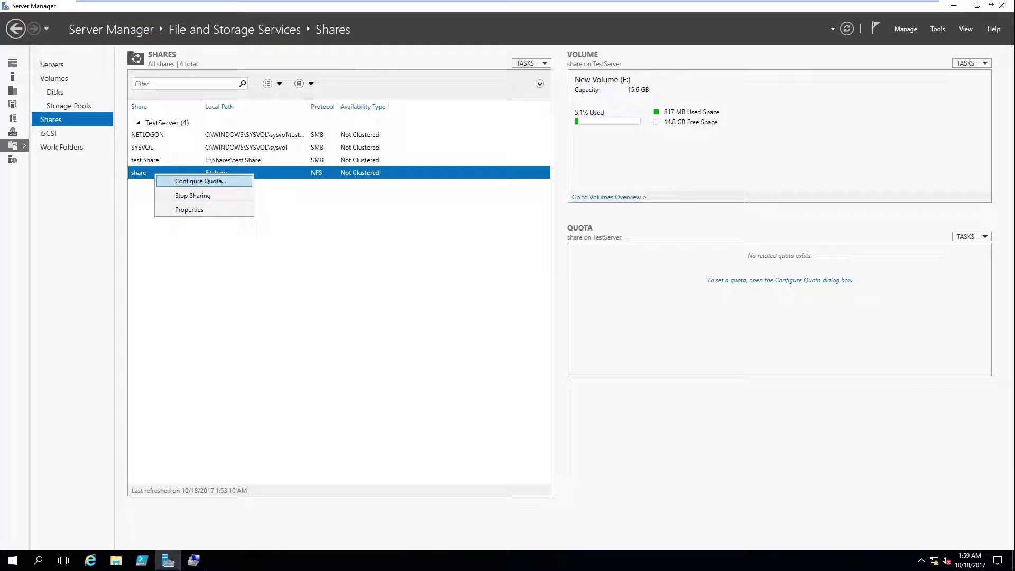
{"action": "left_click", "coordinate": [200, 181]}
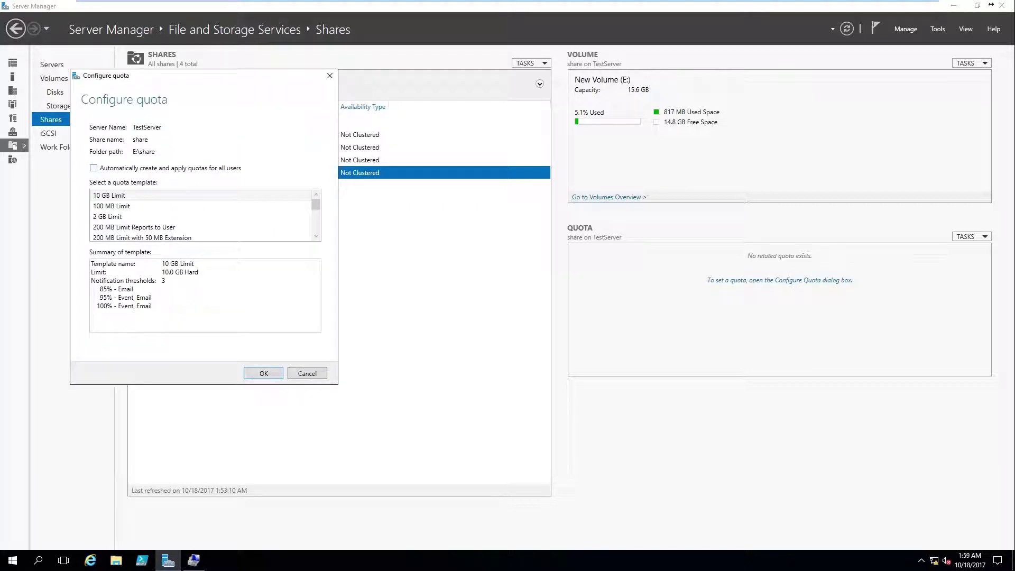
{"action": "left_click", "coordinate": [330, 75]}
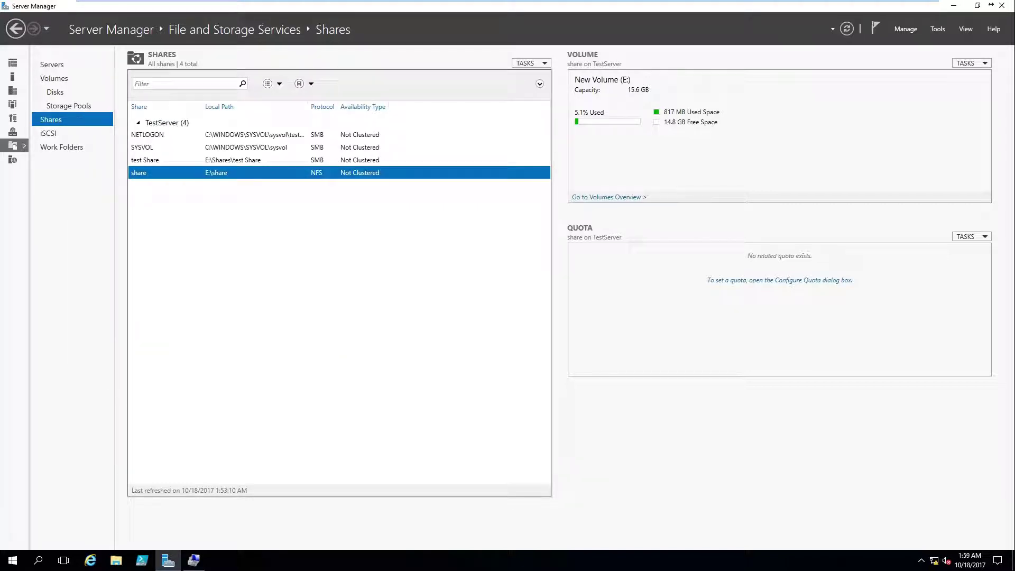
In the NFS share's properties, clear Kerberos v5 authentication (Krb5), enable Kerberos v5 authentication and integrity (Krb5i), and apply the change
{"action": "right_click", "coordinate": [188, 174]}
{"action": "left_click", "coordinate": [222, 213]}
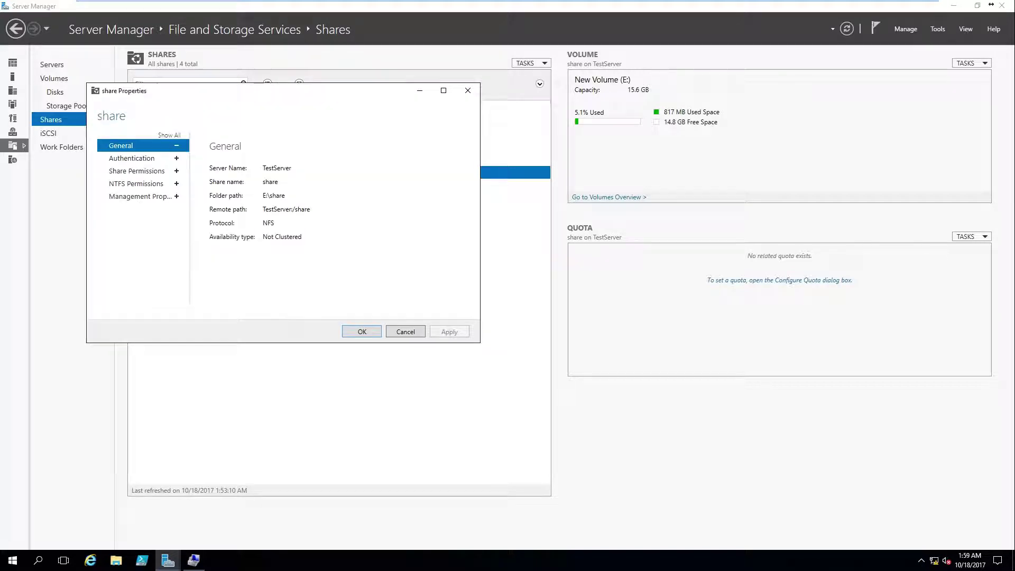
{"action": "left_click", "coordinate": [132, 158]}
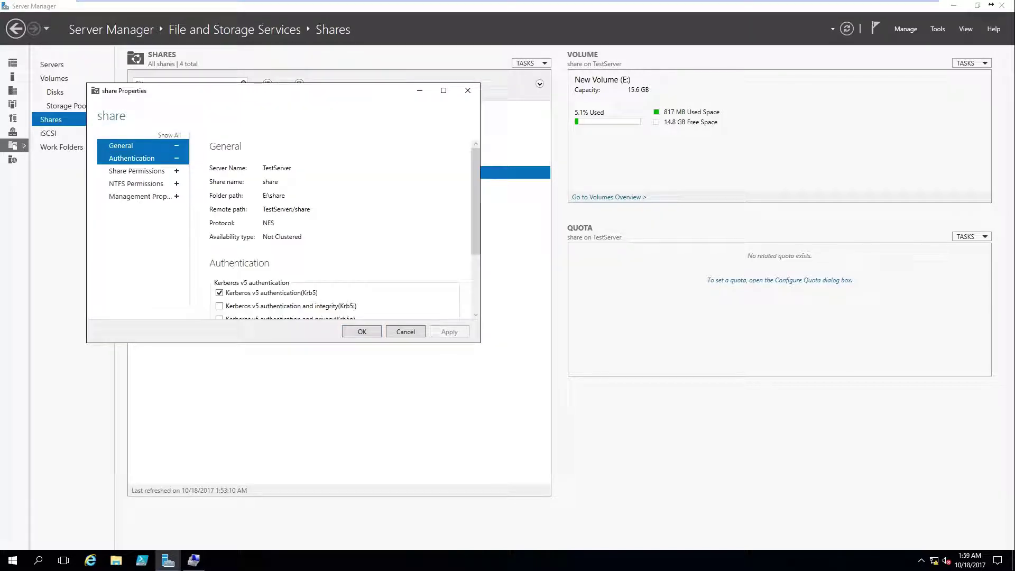
{"action": "scroll", "coordinate": [335, 229], "scroll_direction": "down", "scroll_amount": 3}
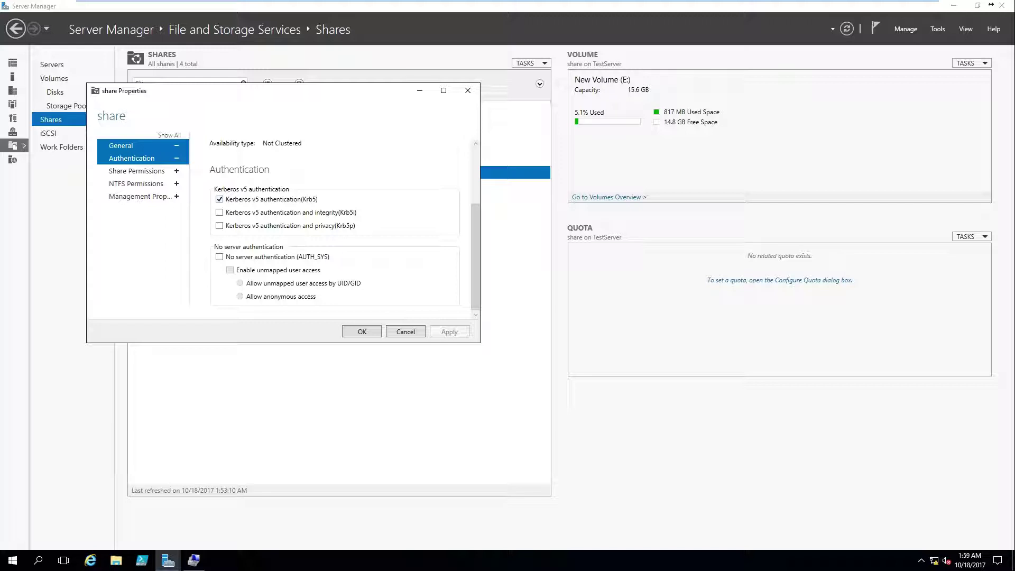
{"action": "left_click", "coordinate": [220, 199]}
{"action": "left_click", "coordinate": [220, 212]}
{"action": "left_click", "coordinate": [450, 331]}
Review the NFS share's share permissions, NTFS permissions and management properties, and close its properties
{"action": "left_click", "coordinate": [137, 171]}
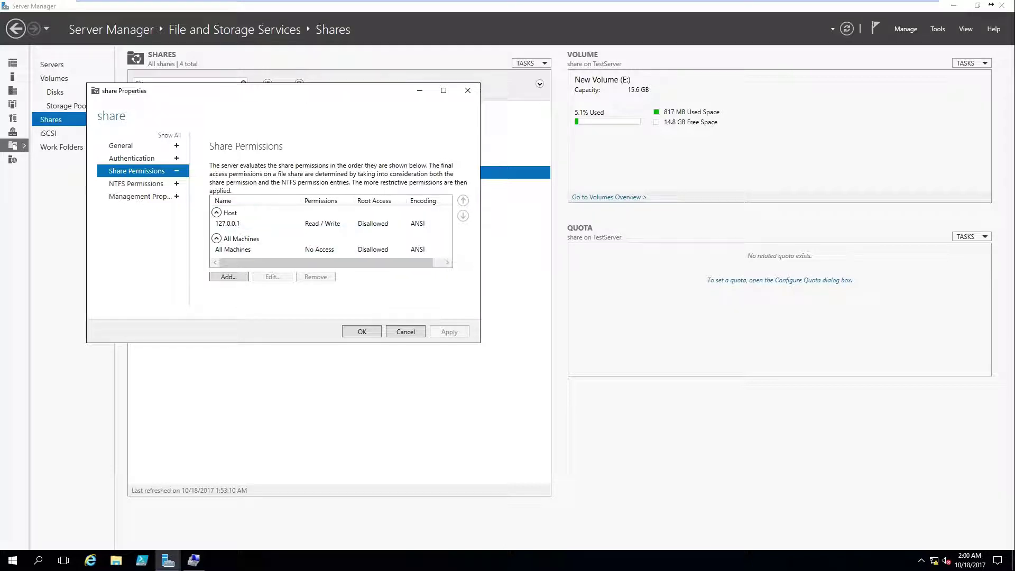
{"action": "left_click", "coordinate": [136, 183]}
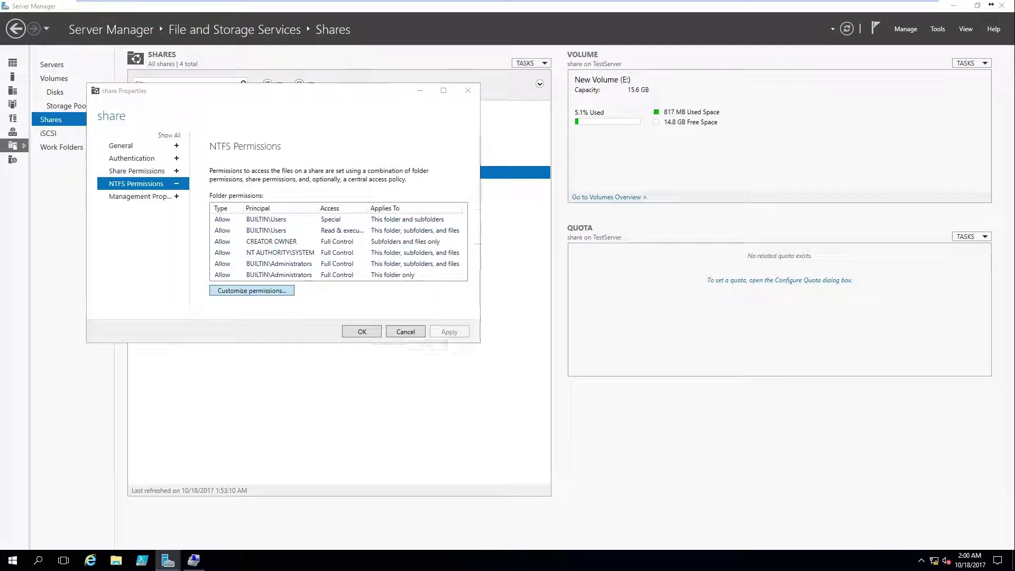
{"action": "left_click", "coordinate": [252, 291]}
{"action": "left_click", "coordinate": [698, 144]}
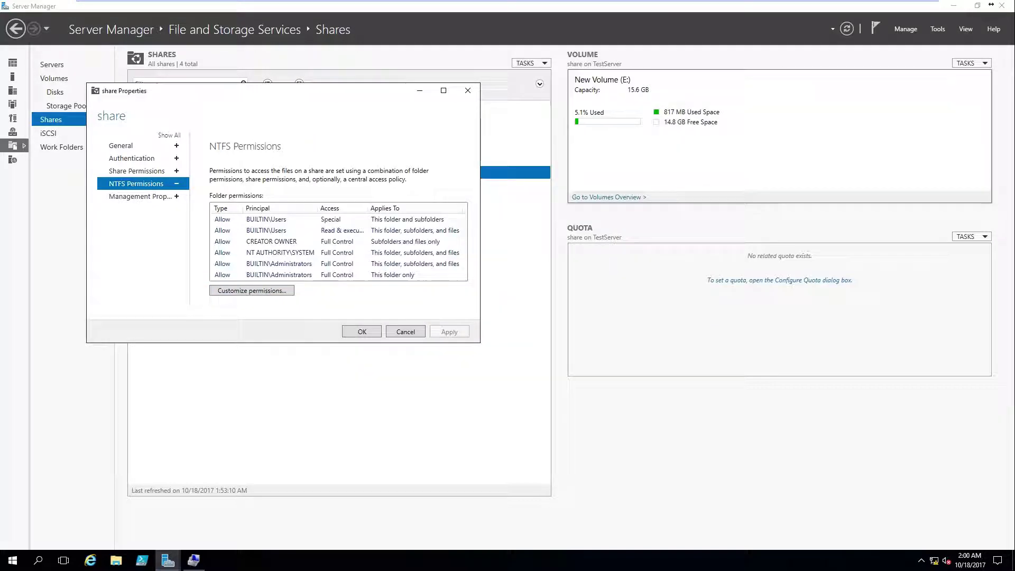
{"action": "left_click", "coordinate": [139, 196]}
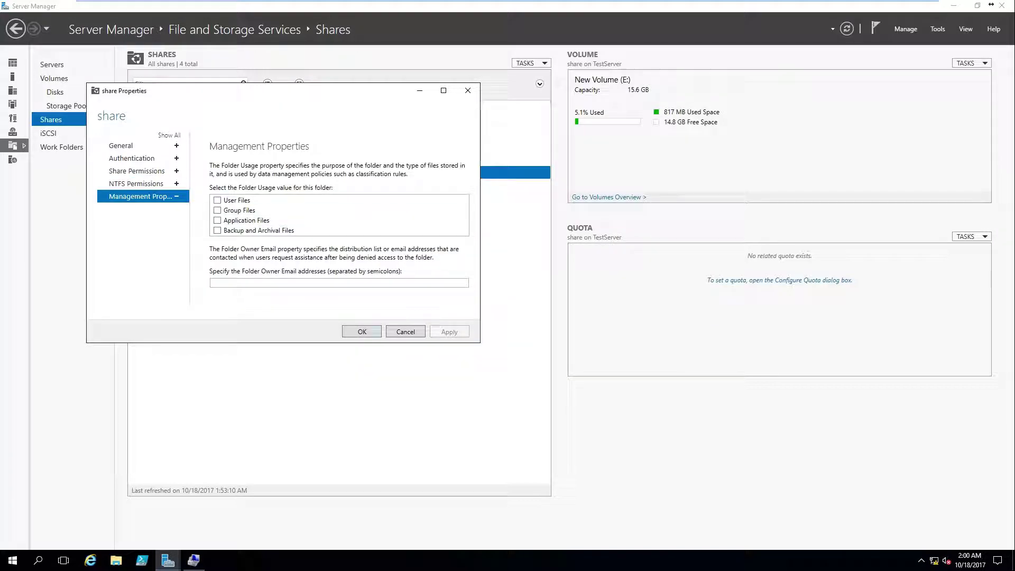
{"action": "left_click", "coordinate": [361, 331]}
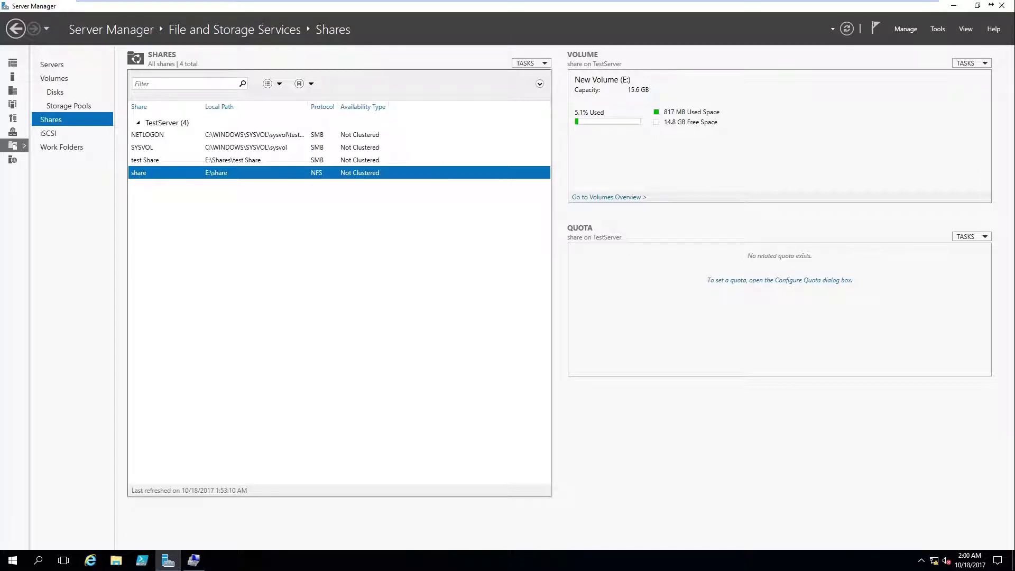
Stop sharing the NFS share at E:\share and confirm deleting the share while keeping its folder
{"action": "left_click", "coordinate": [233, 160]}
{"action": "left_click", "coordinate": [233, 172]}
{"action": "right_click", "coordinate": [158, 172]}
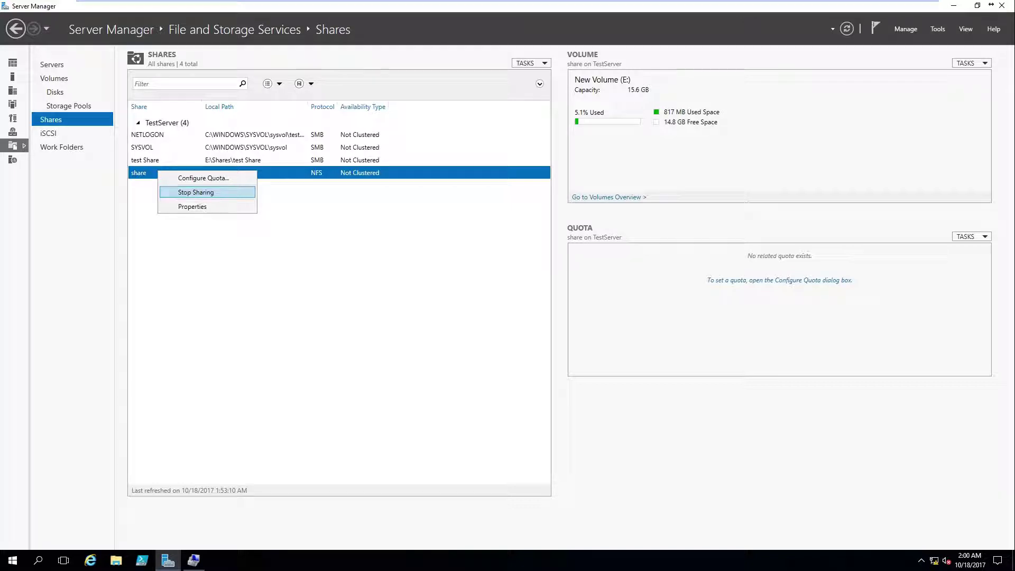
{"action": "left_click", "coordinate": [195, 192]}
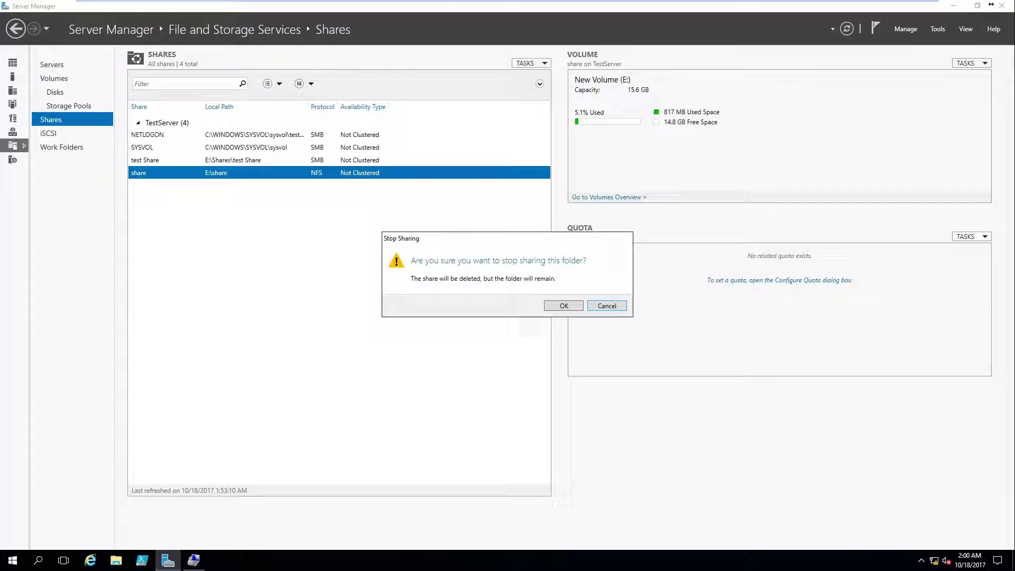
{"action": "left_click", "coordinate": [564, 306]}
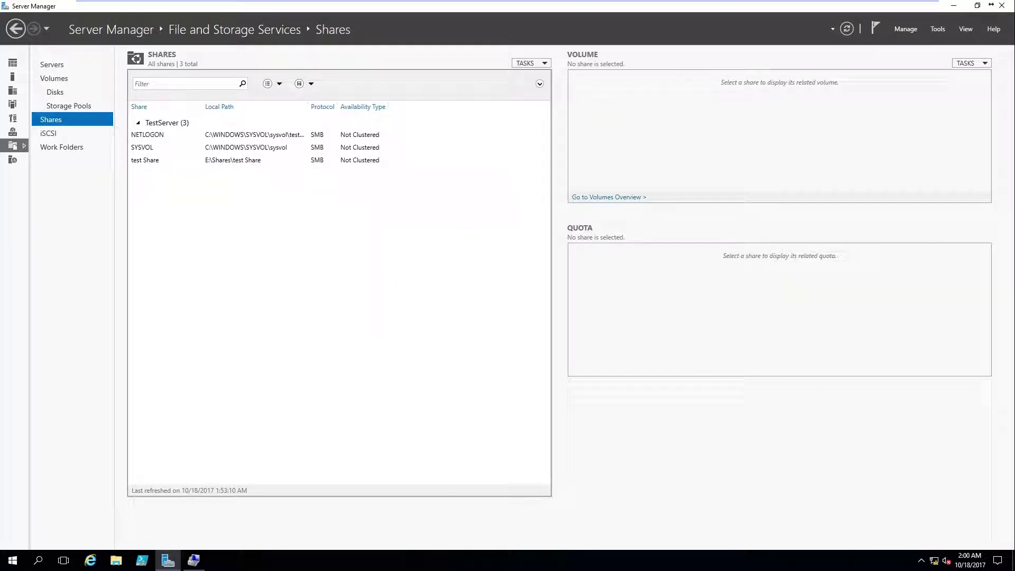
Close Server Manager and return to the desktop
{"action": "left_click", "coordinate": [1002, 5]}
{"action": "right_click", "coordinate": [239, 127]}
{"action": "left_click", "coordinate": [268, 157]}
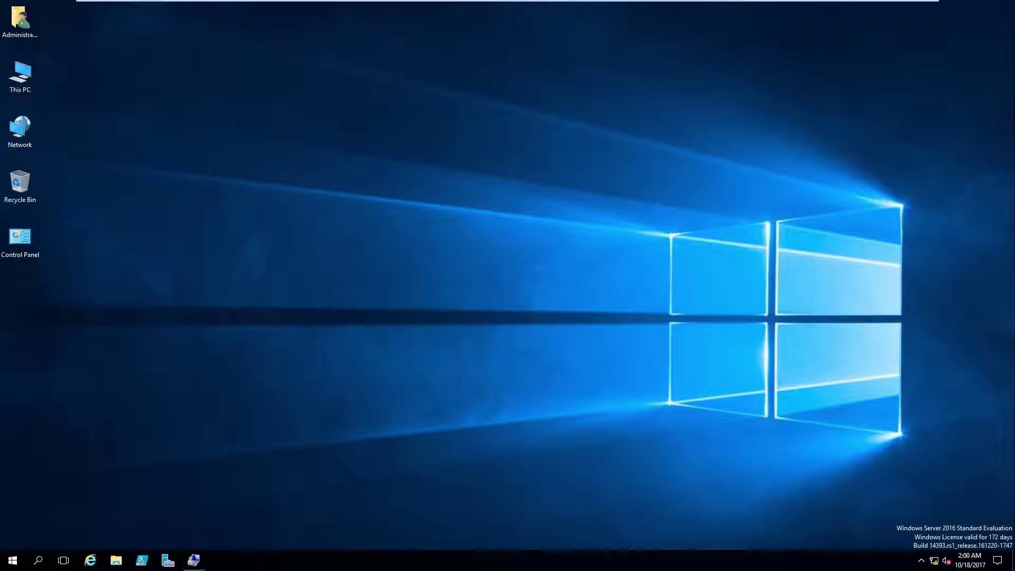
{"action": "key", "text": "Tab"}
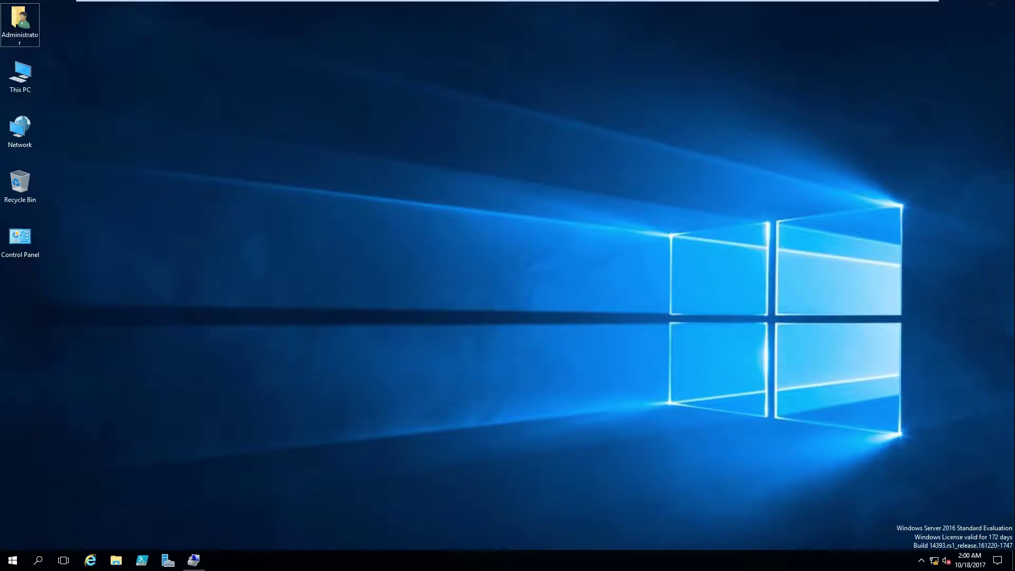